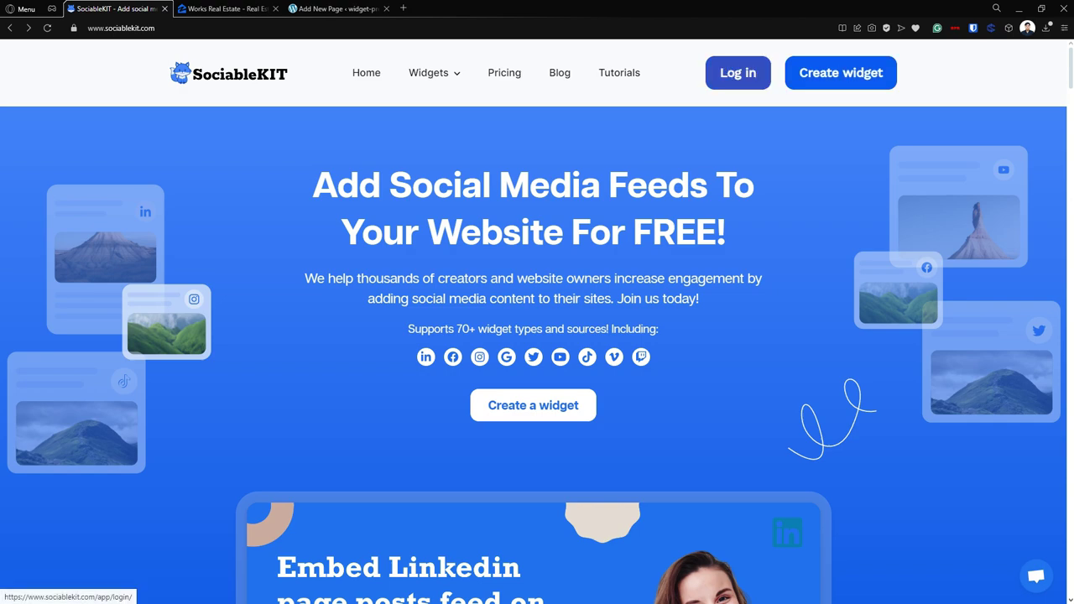
Log in to SociableKIT and start a new widget with Zillow reviews as the widget type
{"action": "left_click", "coordinate": [738, 73]}
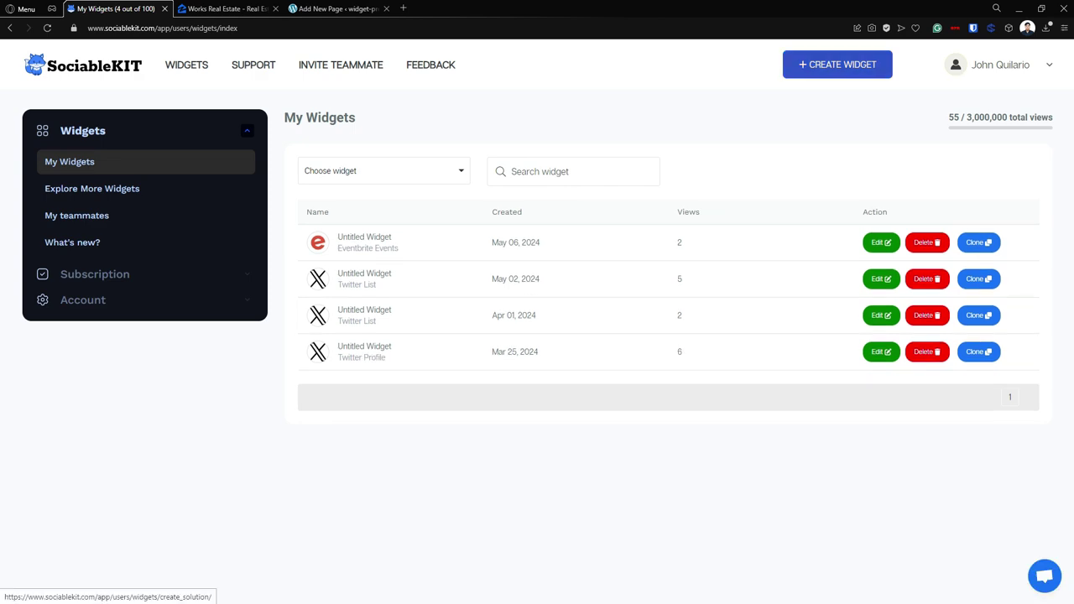
{"action": "left_click", "coordinate": [838, 64]}
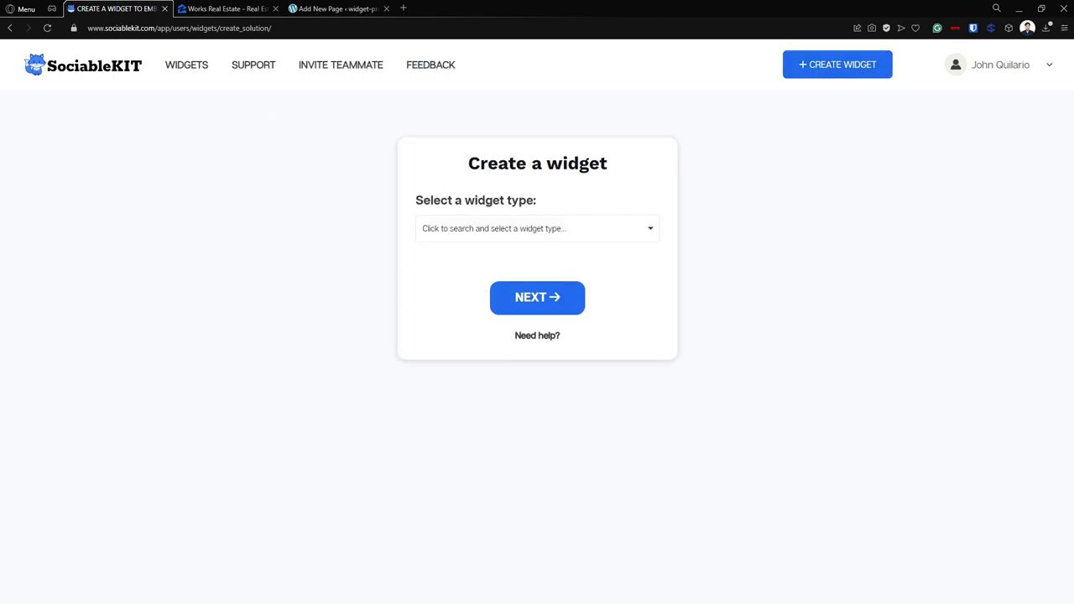
{"action": "left_click", "coordinate": [538, 228]}
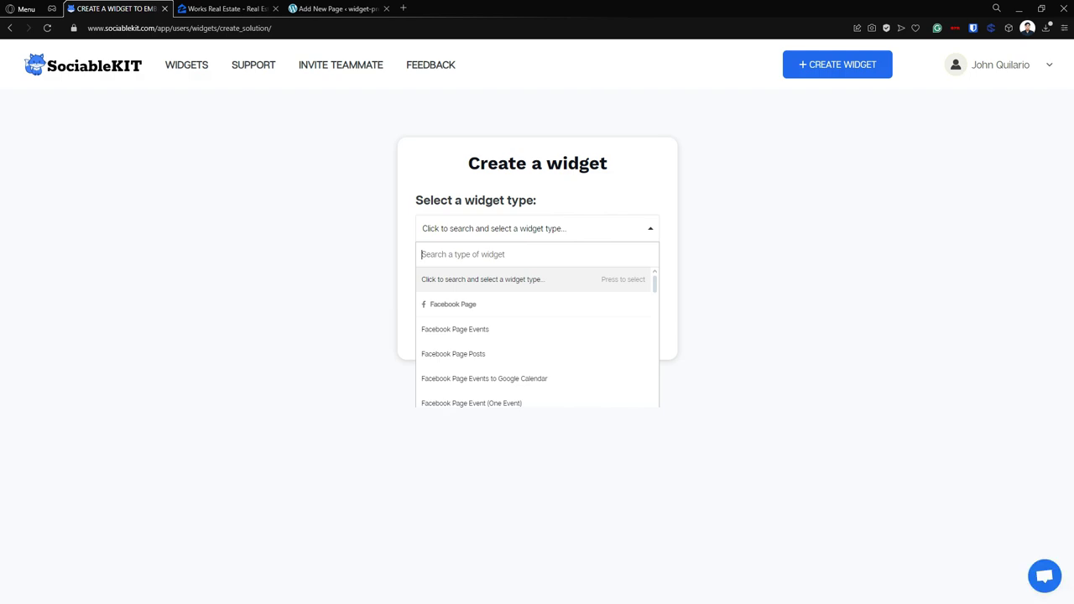
{"action": "type", "text": "Z"}
{"action": "key", "text": "BackSpace"}
{"action": "type", "text": "Zillow"}
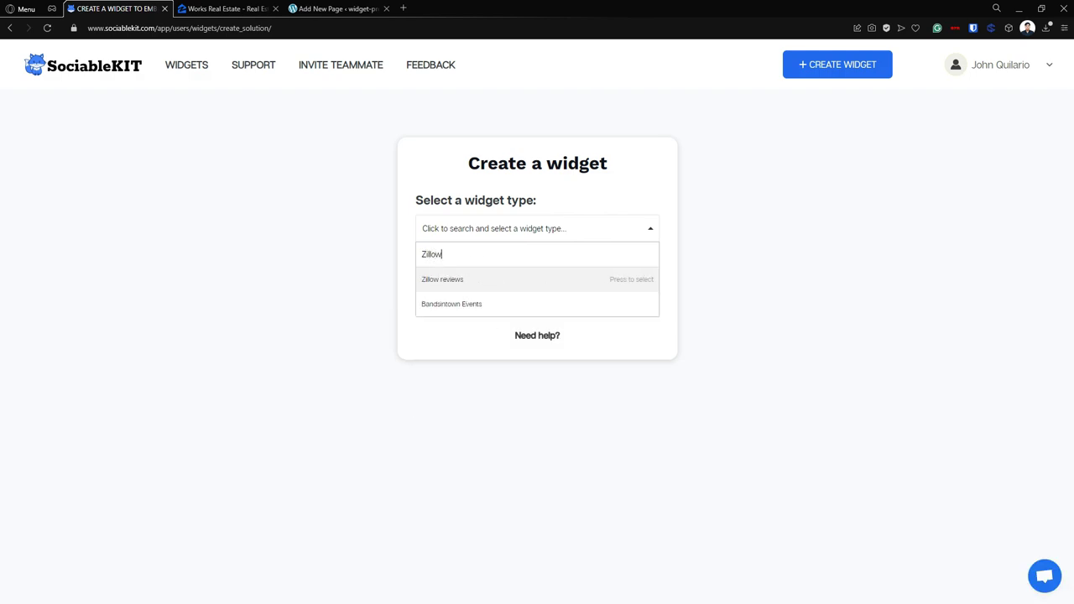
{"action": "key", "text": "Return"}
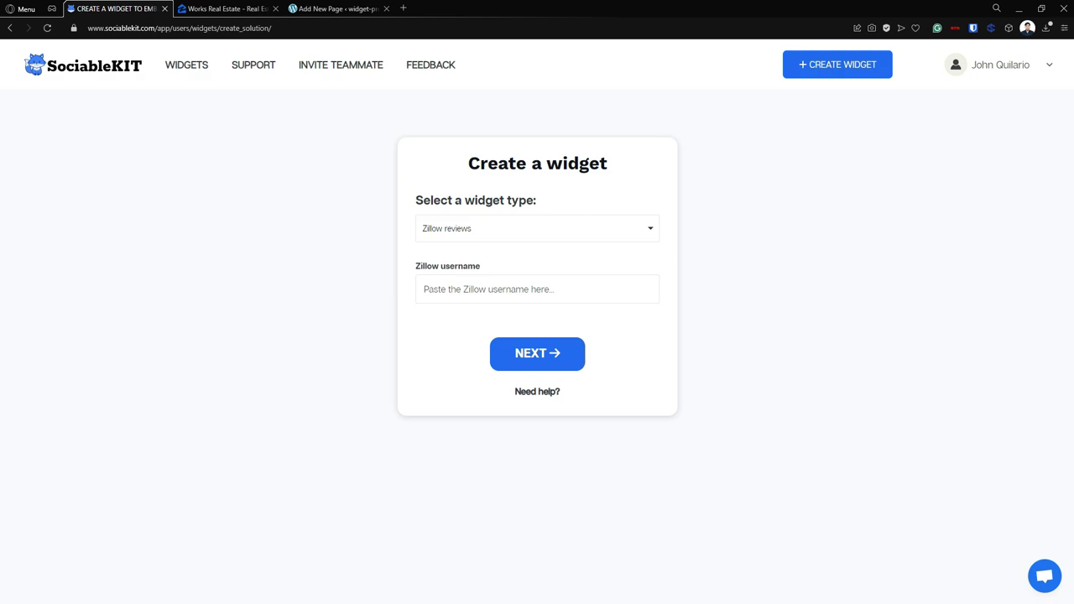
Switch to the Works Real Estate profile on Zillow and copy the username PortlandWorksRE from its web address
{"action": "key", "text": "ctrl+Tab"}
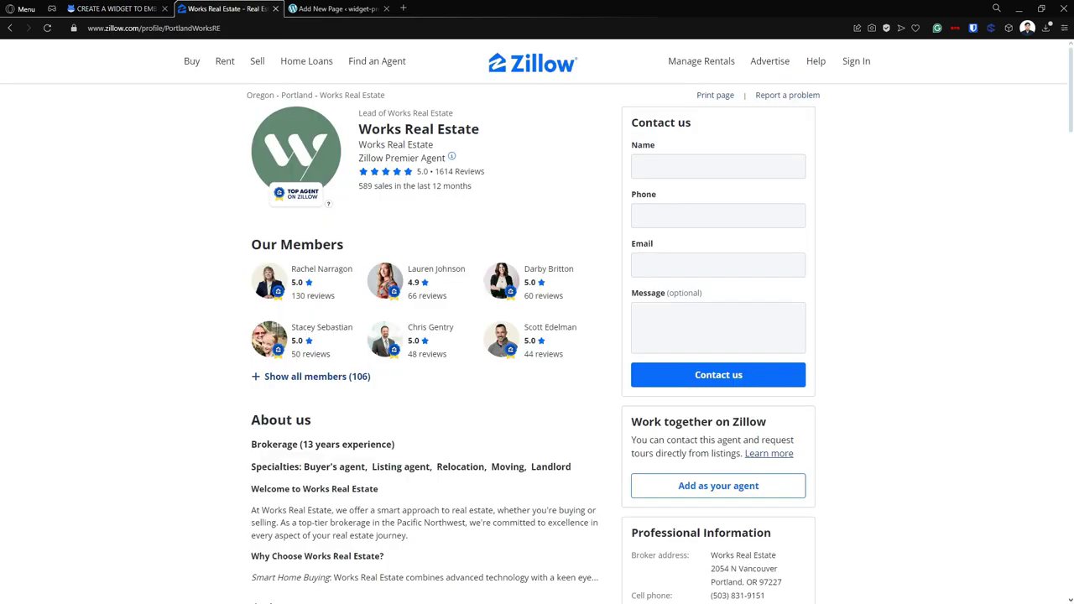
{"action": "scroll", "coordinate": [537, 335], "scroll_direction": "down", "scroll_amount": 1}
{"action": "scroll", "coordinate": [538, 336], "scroll_direction": "up", "scroll_amount": 1}
{"action": "left_click", "coordinate": [221, 28]}
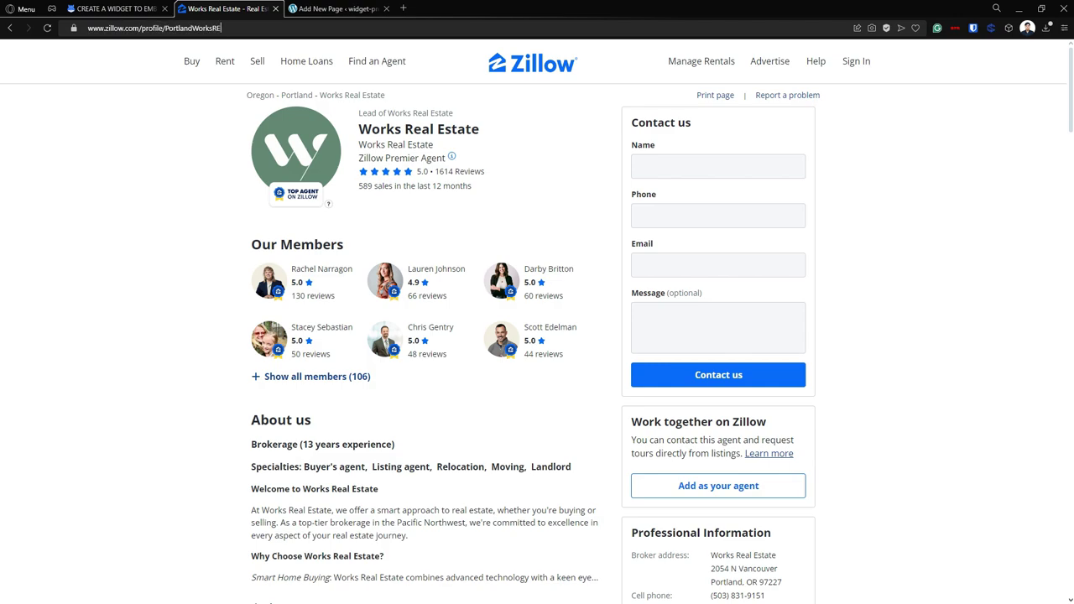
{"action": "double_click", "coordinate": [220, 28]}
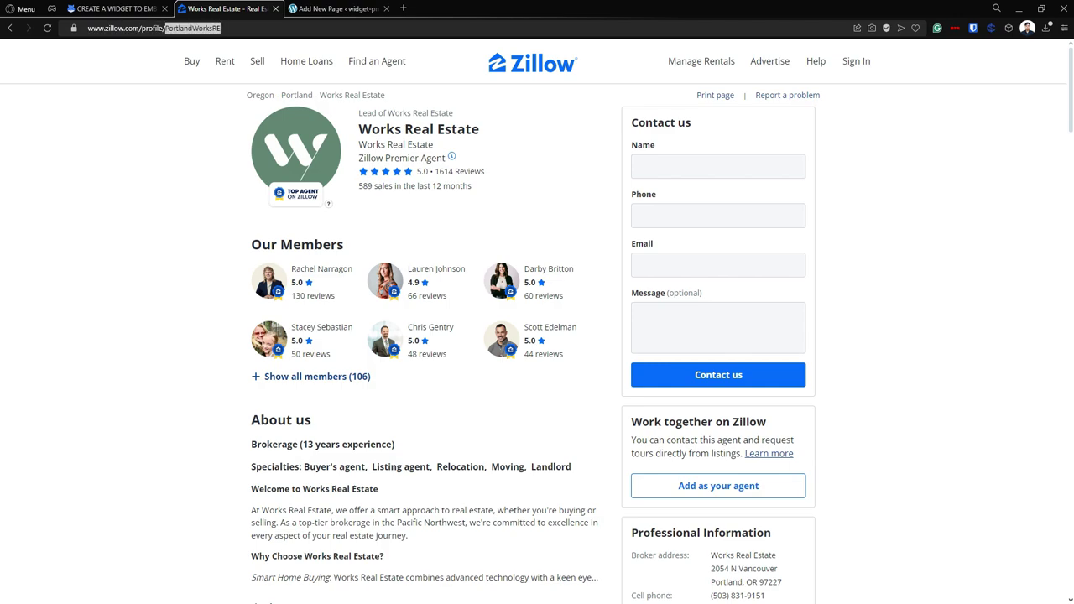
{"action": "right_click", "coordinate": [195, 27]}
{"action": "left_click", "coordinate": [217, 84]}
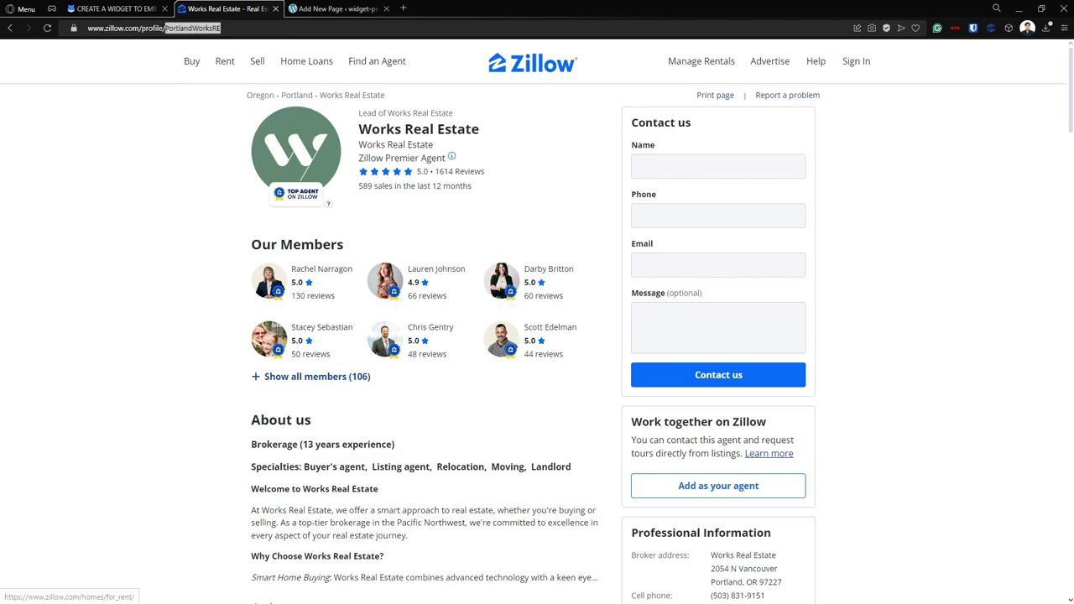
Return to the SociableKIT widget form, paste the copied Zillow username and proceed to the customization page
{"action": "left_click", "coordinate": [113, 9]}
{"action": "right_click", "coordinate": [456, 291]}
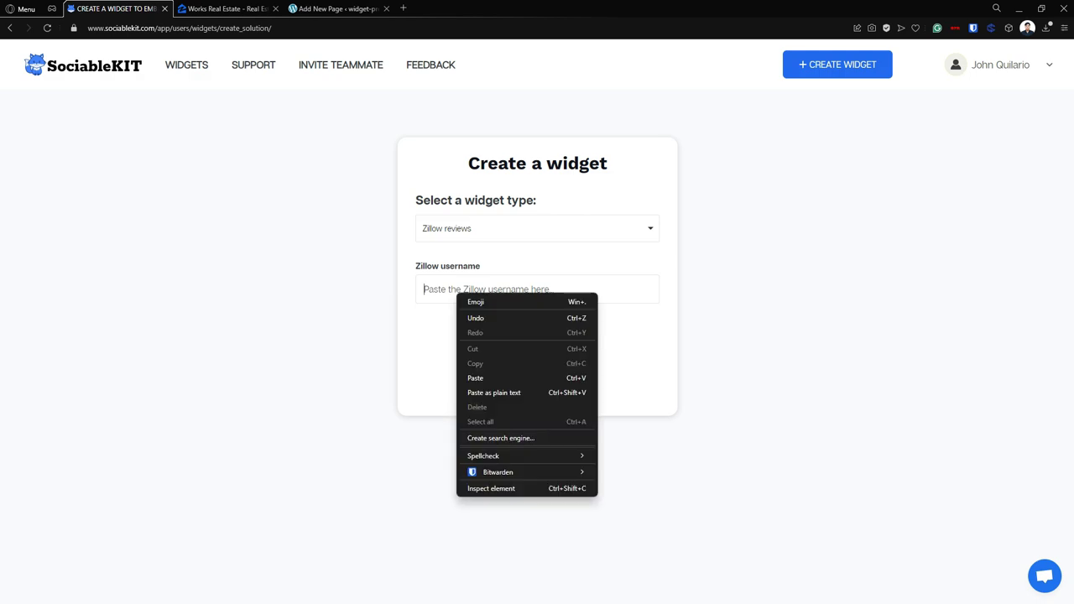
{"action": "left_click", "coordinate": [482, 378]}
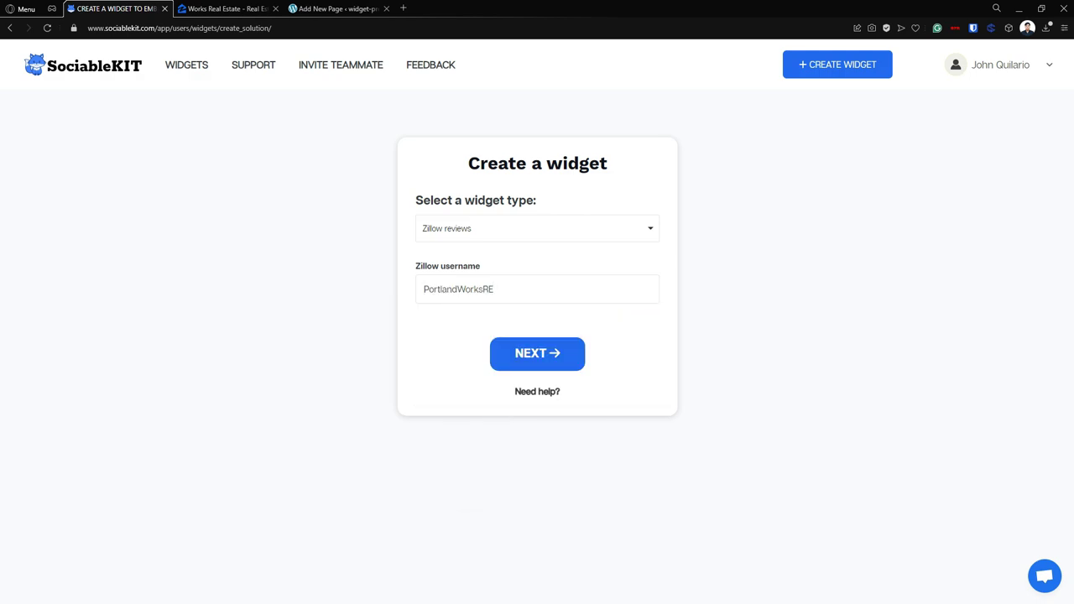
{"action": "key", "text": "Return"}
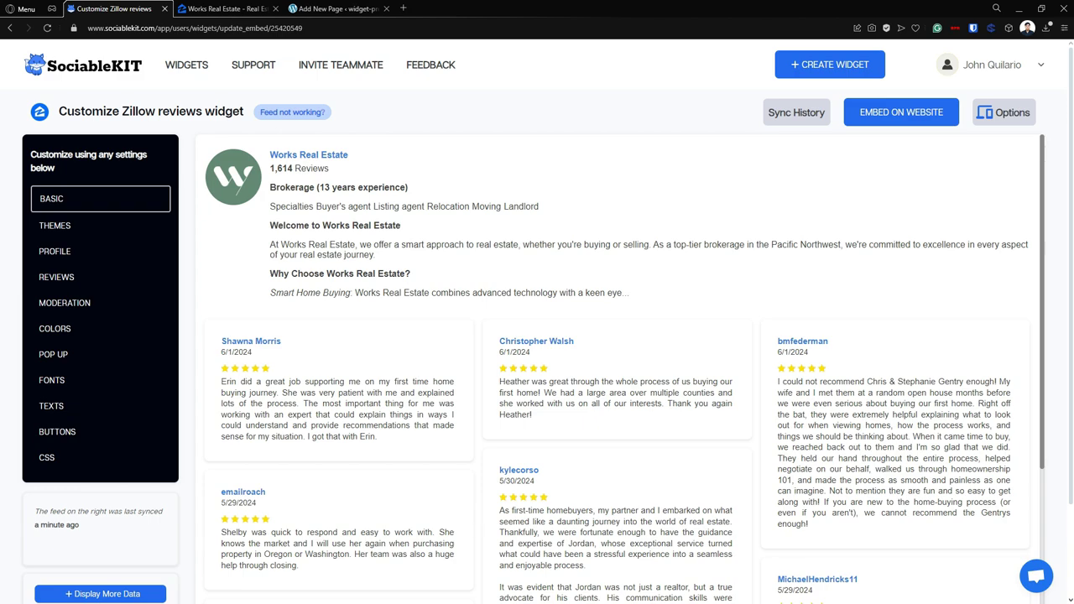
Compare the generated review feed with the original Zillow profile, and view the support chat
{"action": "key", "text": "ctrl+Tab"}
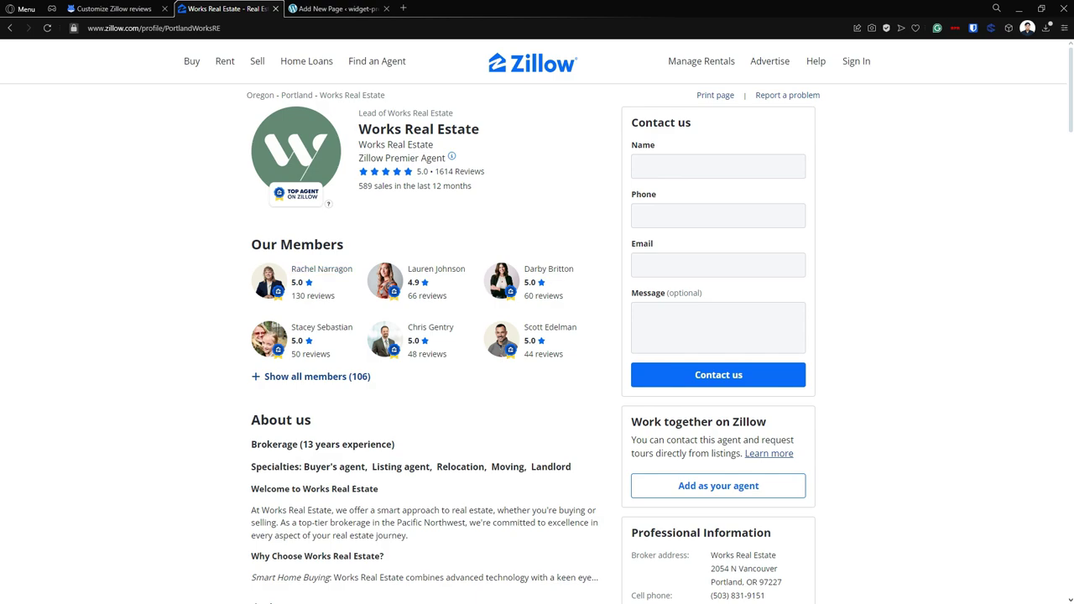
{"action": "key", "text": "ctrl+shift+Tab"}
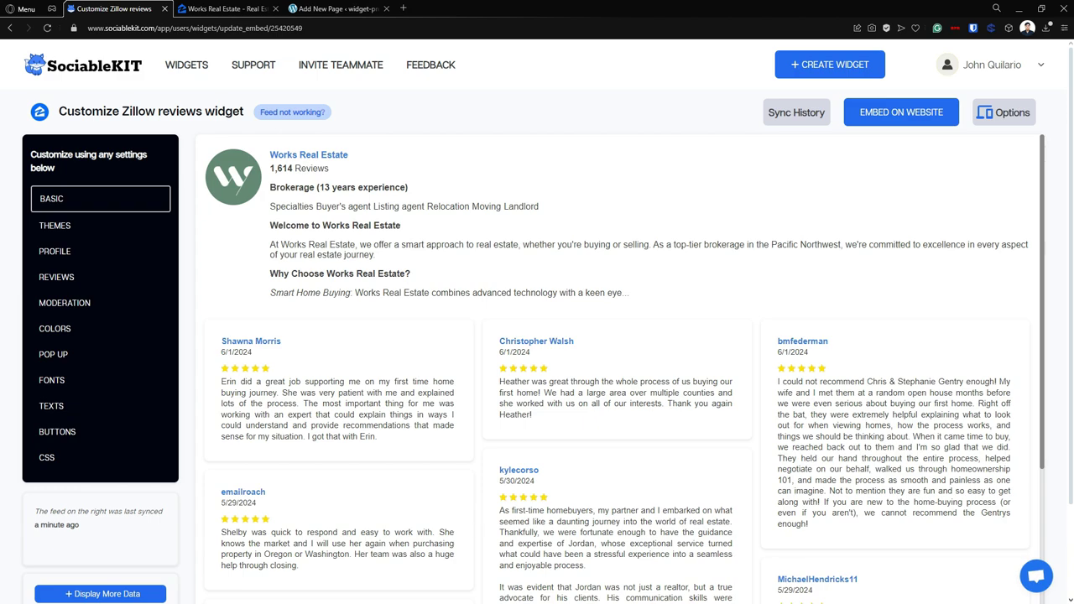
{"action": "left_click", "coordinate": [1036, 576]}
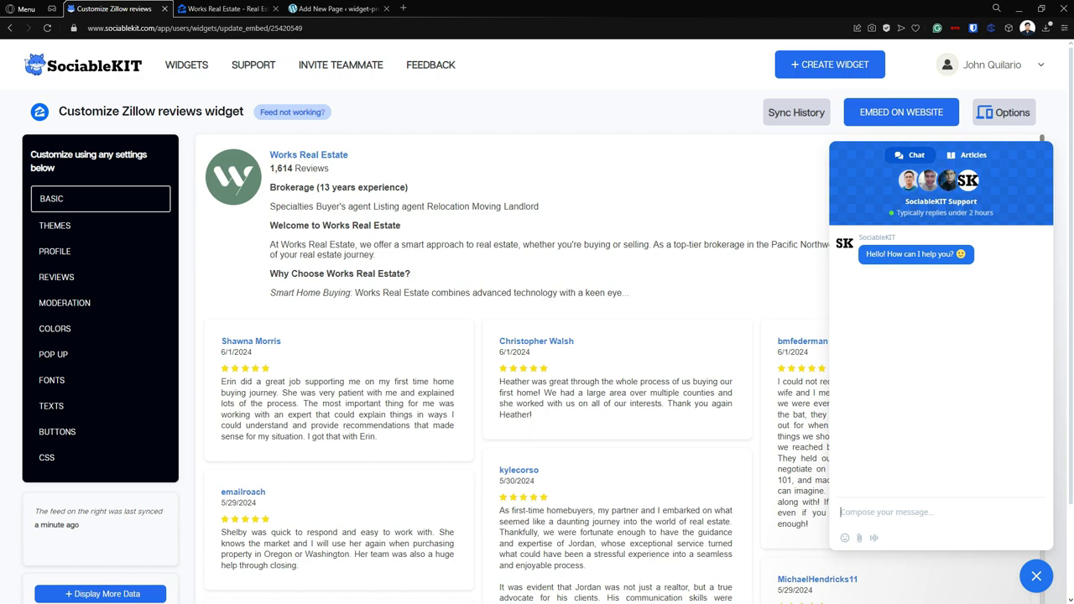
{"action": "key", "text": "Escape"}
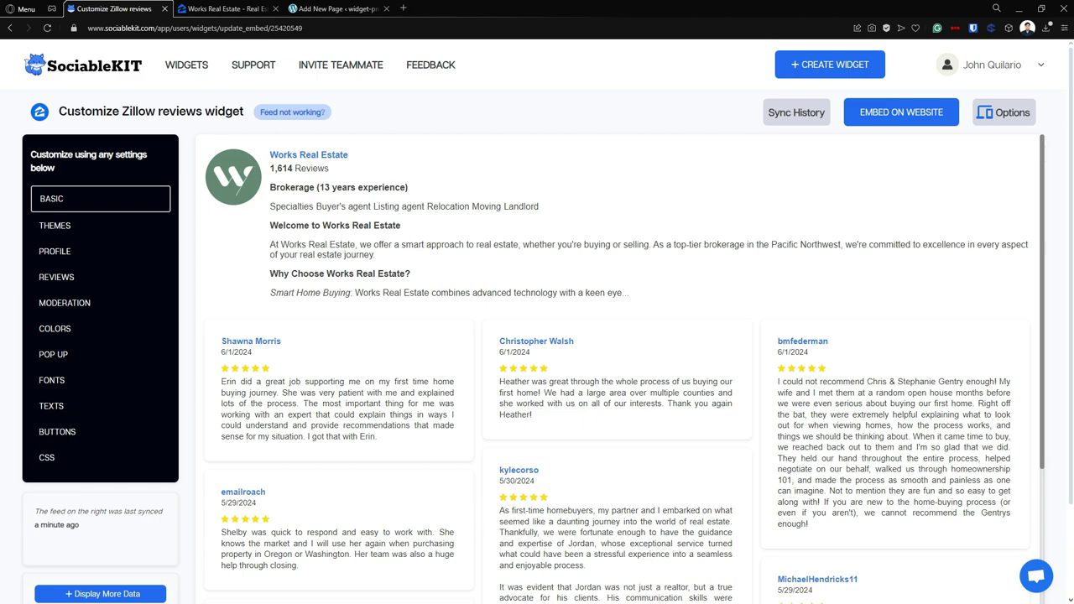
Change the widget's color theme to Maayos Theme and confirm the change
{"action": "left_click", "coordinate": [54, 226]}
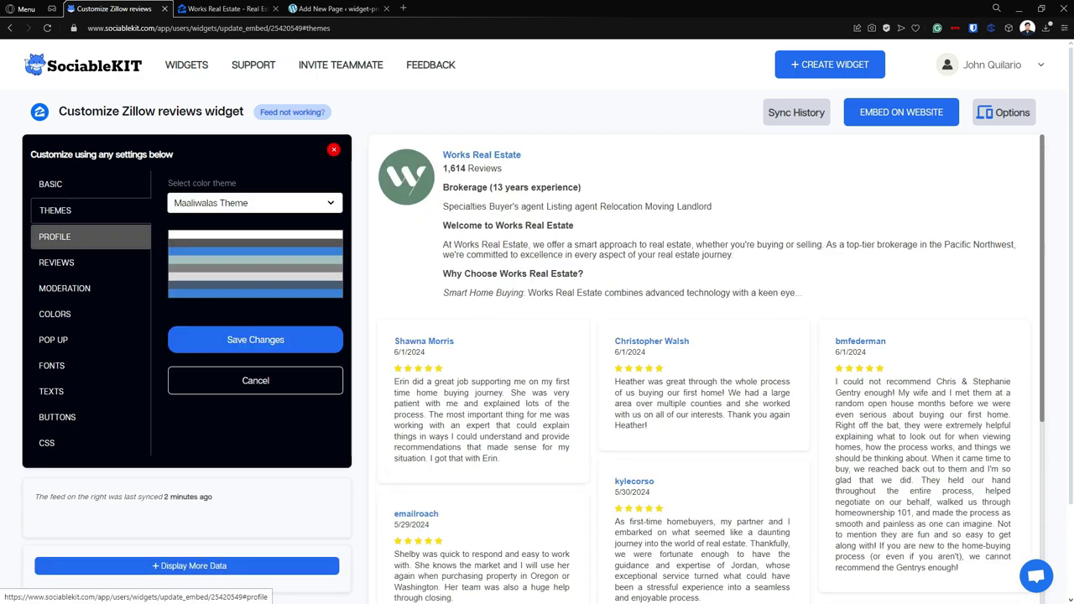
{"action": "left_click", "coordinate": [254, 202]}
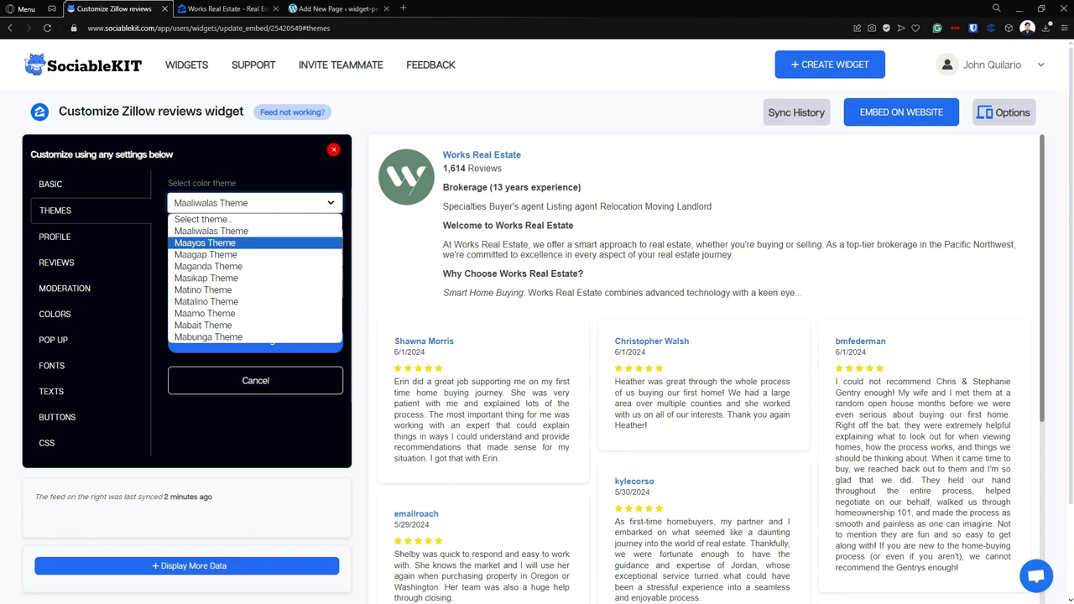
{"action": "left_click", "coordinate": [204, 242]}
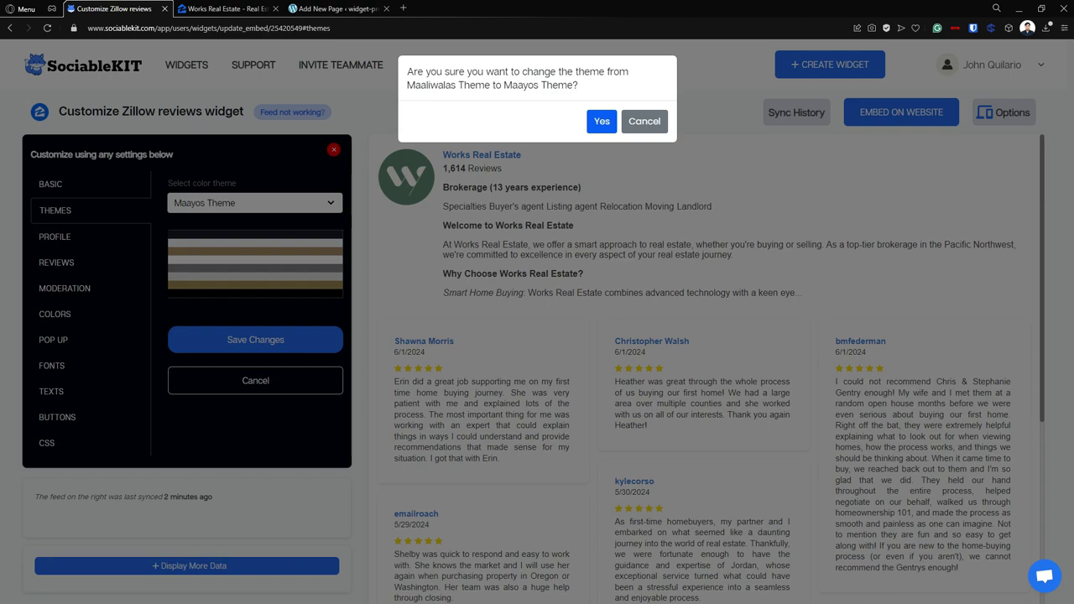
{"action": "key", "text": "Return"}
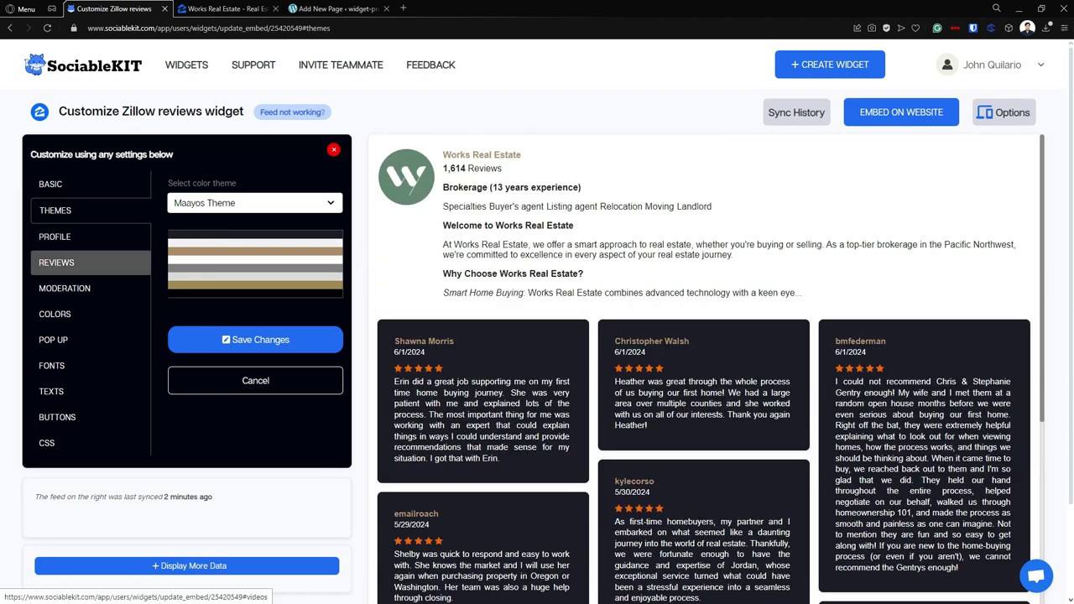
Set the reviews layout to Grid with a post height of 299 and 3 columns, and save the changes
{"action": "left_click", "coordinate": [57, 262]}
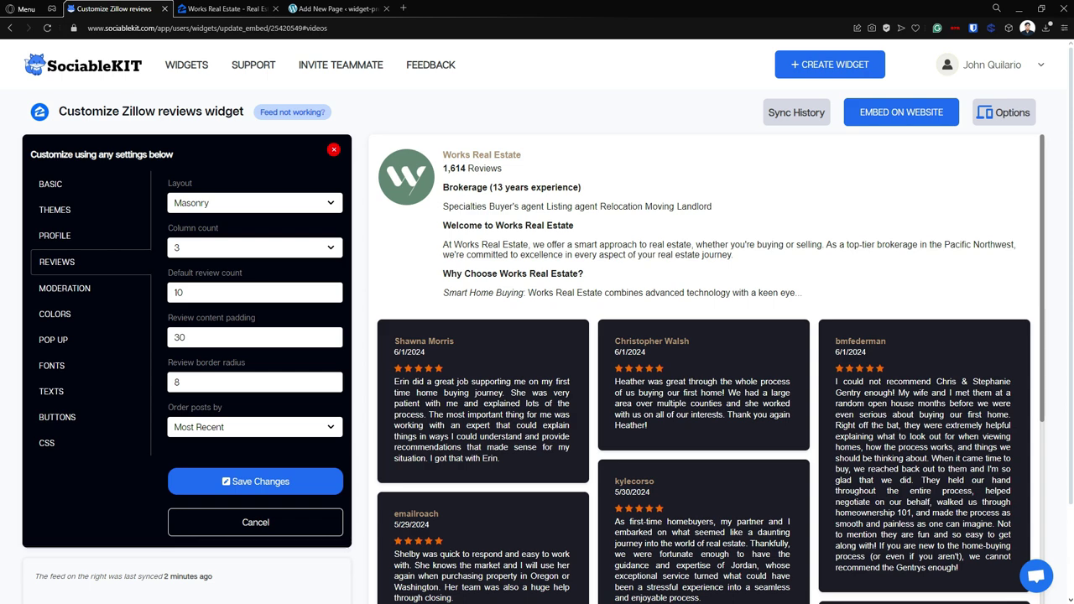
{"action": "left_click", "coordinate": [255, 203]}
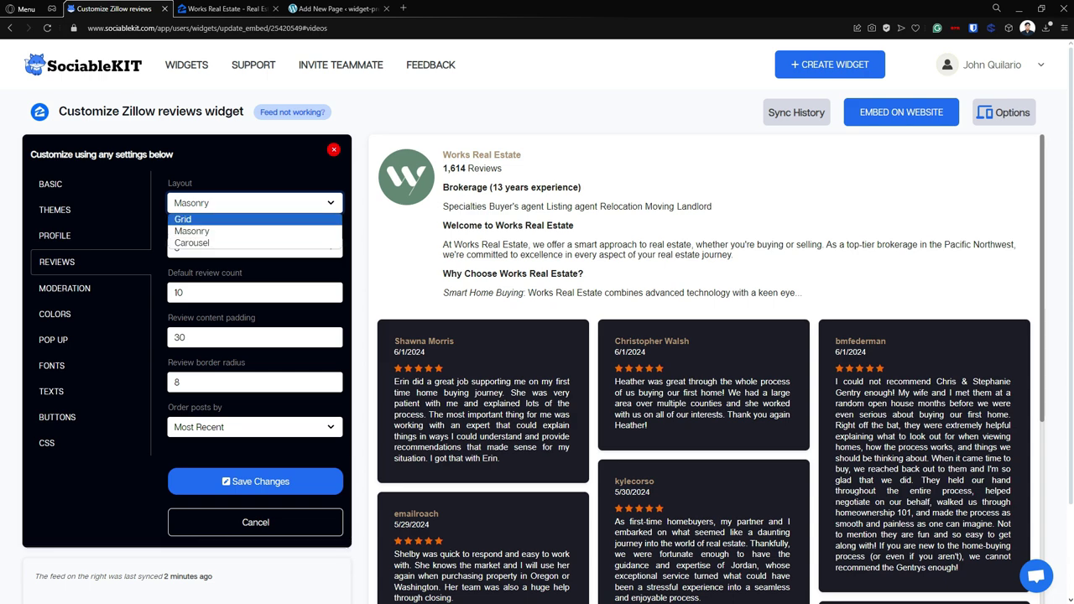
{"action": "key", "text": "Return"}
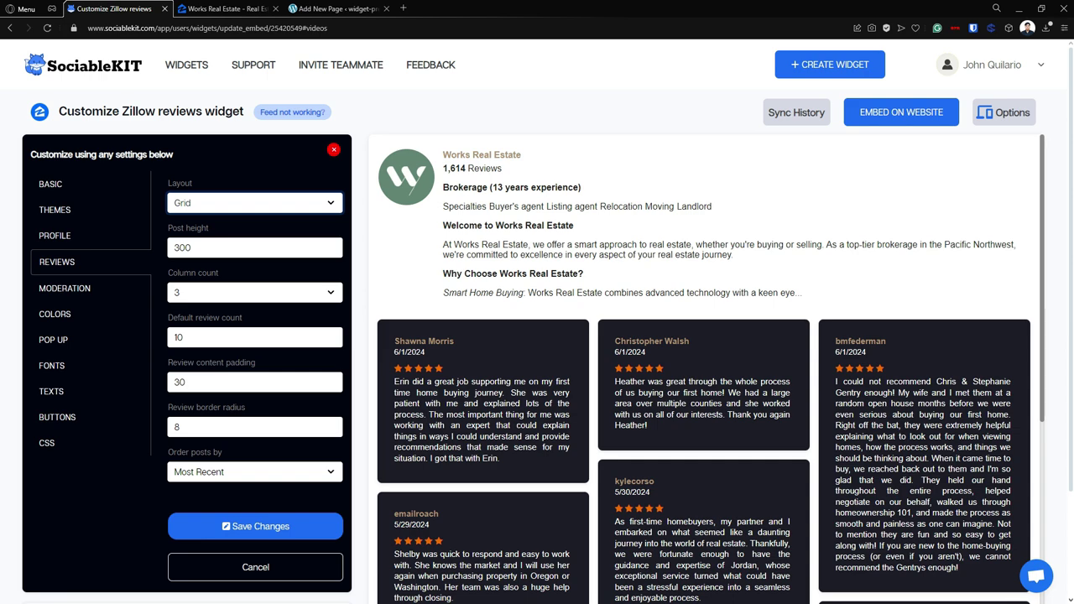
{"action": "left_click", "coordinate": [193, 248]}
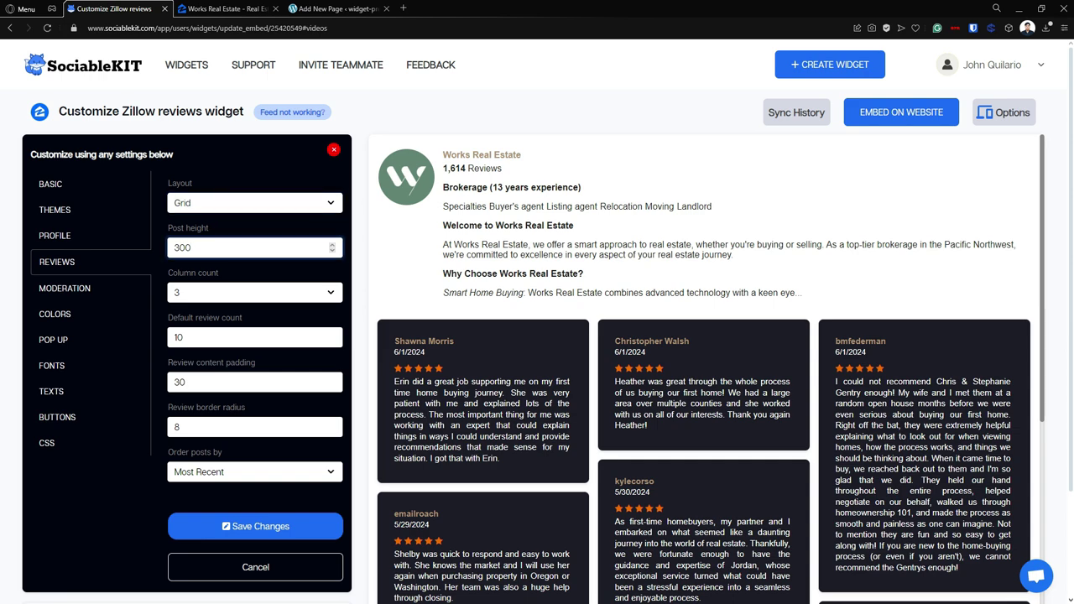
{"action": "scroll", "coordinate": [201, 247], "scroll_direction": "down", "scroll_amount": 2}
{"action": "scroll", "coordinate": [201, 248], "scroll_direction": "up", "scroll_amount": 1}
{"action": "left_click", "coordinate": [227, 237]}
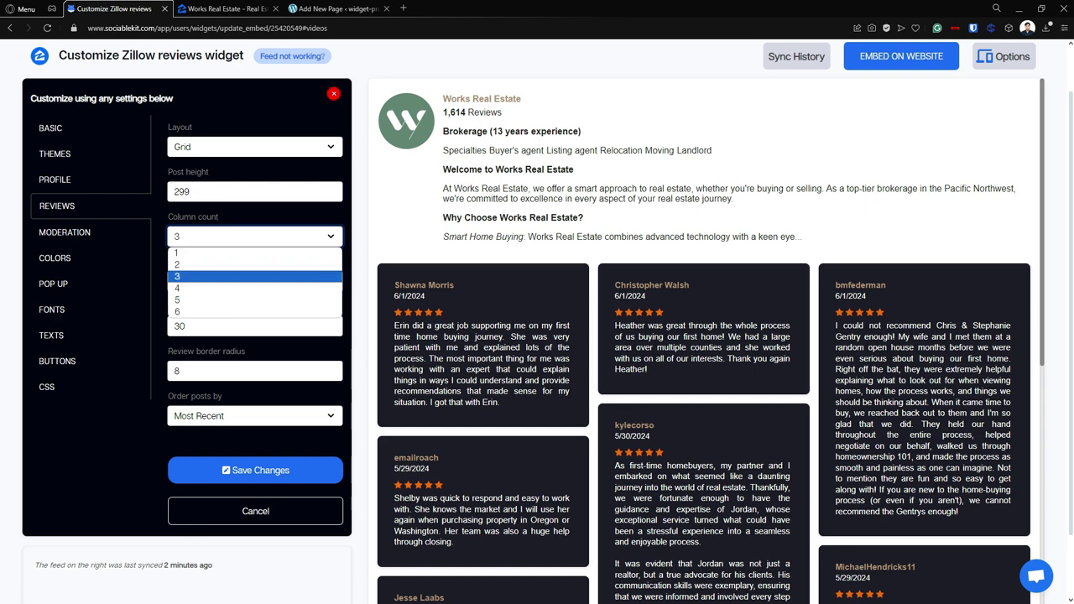
{"action": "key", "text": "Return"}
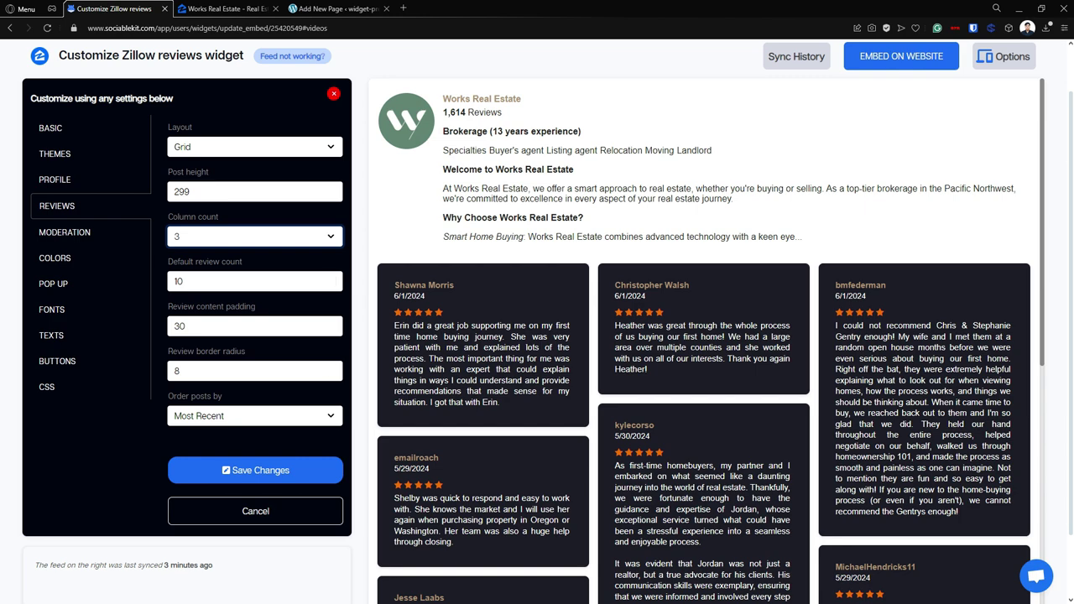
{"action": "left_click", "coordinate": [255, 471]}
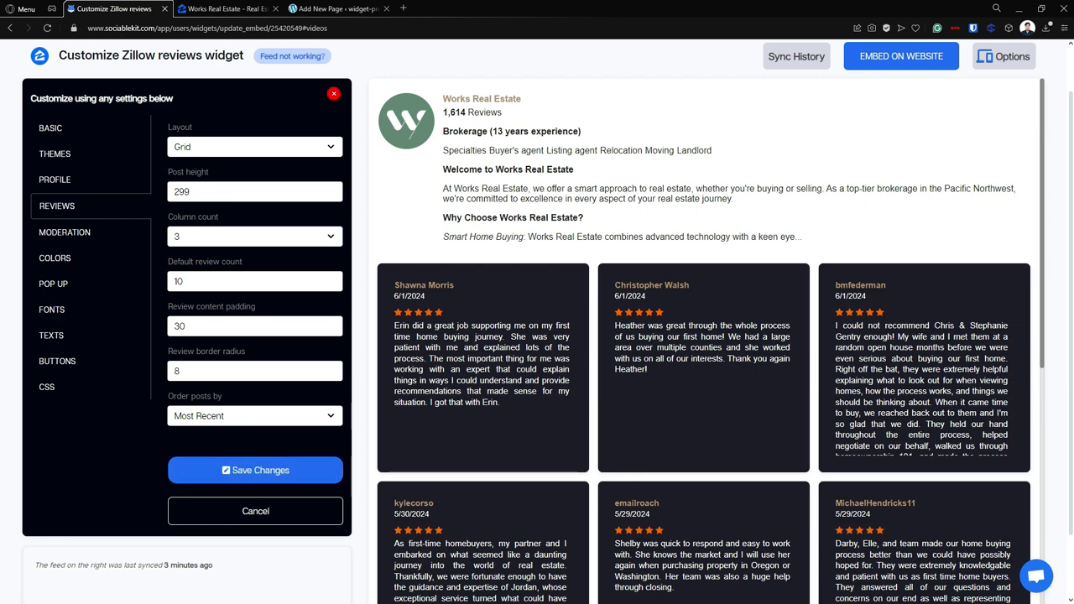
Set the feed background color to #fffffa in the widget's color settings
{"action": "left_click", "coordinate": [54, 257]}
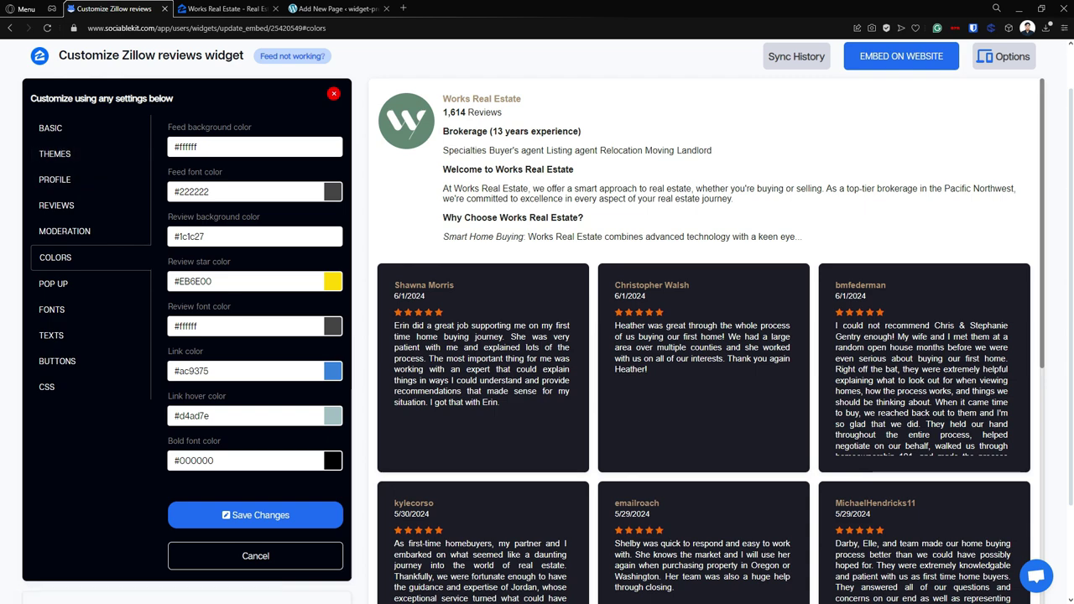
{"action": "left_click", "coordinate": [333, 147]}
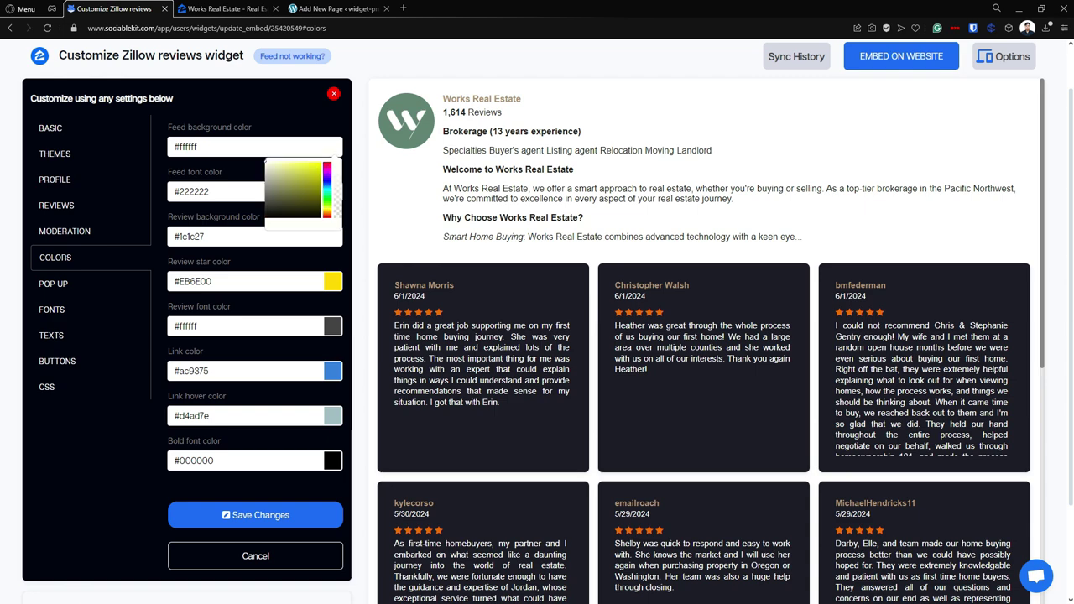
{"action": "left_click", "coordinate": [333, 147]}
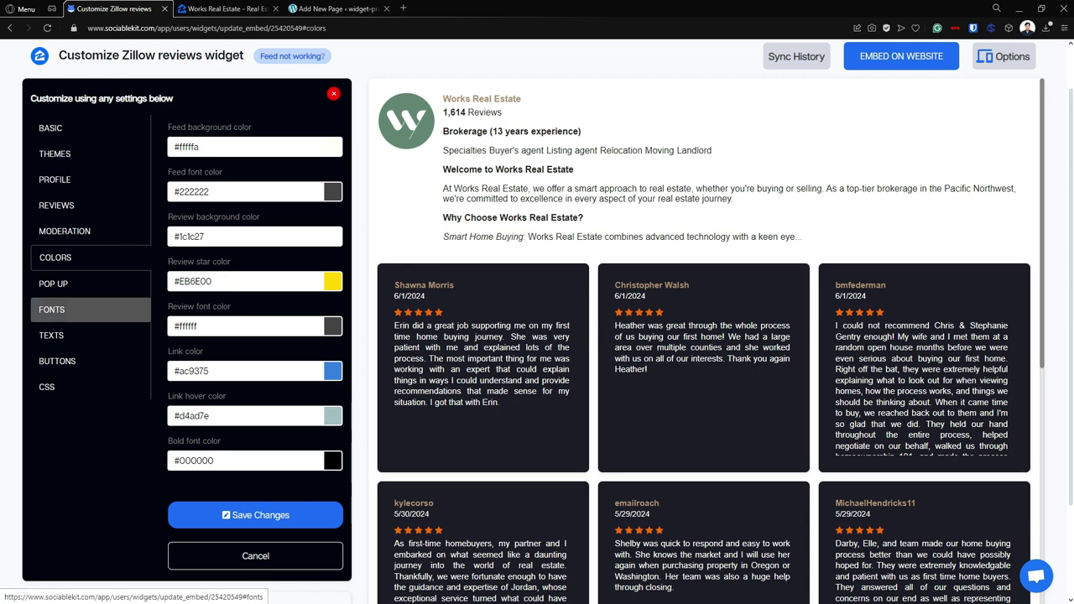
Set the widget's font family to Century Gothic and save the changes
{"action": "left_click", "coordinate": [52, 309]}
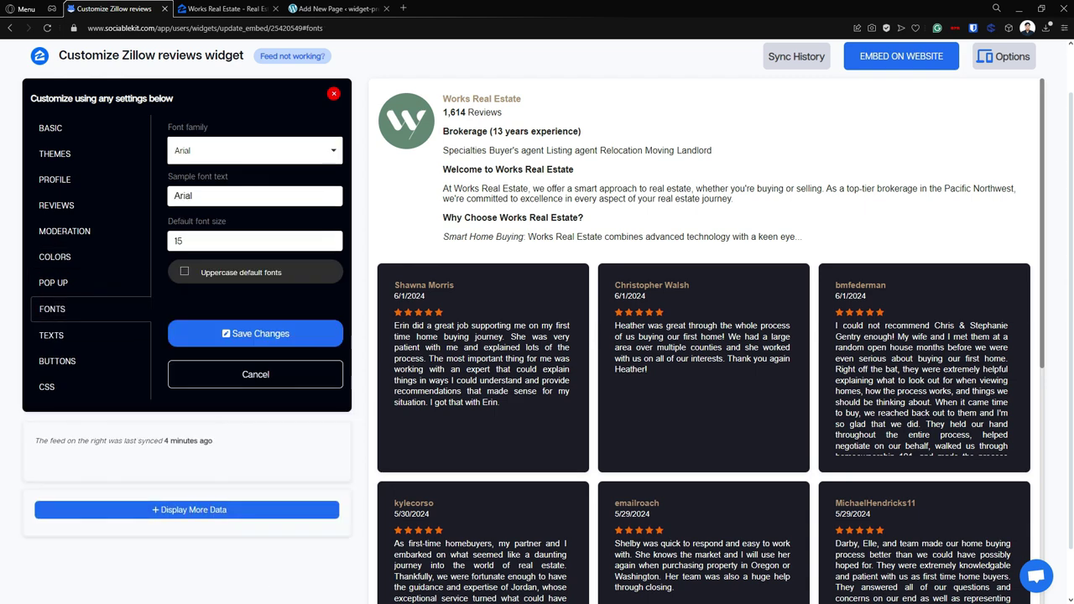
{"action": "left_click", "coordinate": [255, 151]}
{"action": "type", "text": "C"}
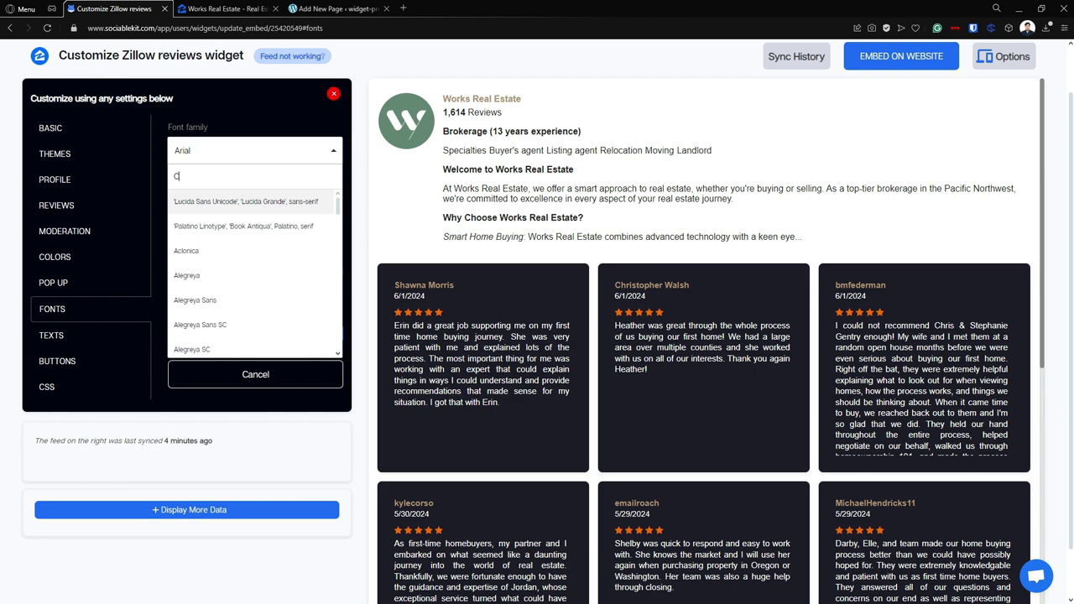
{"action": "type", "text": "entu"}
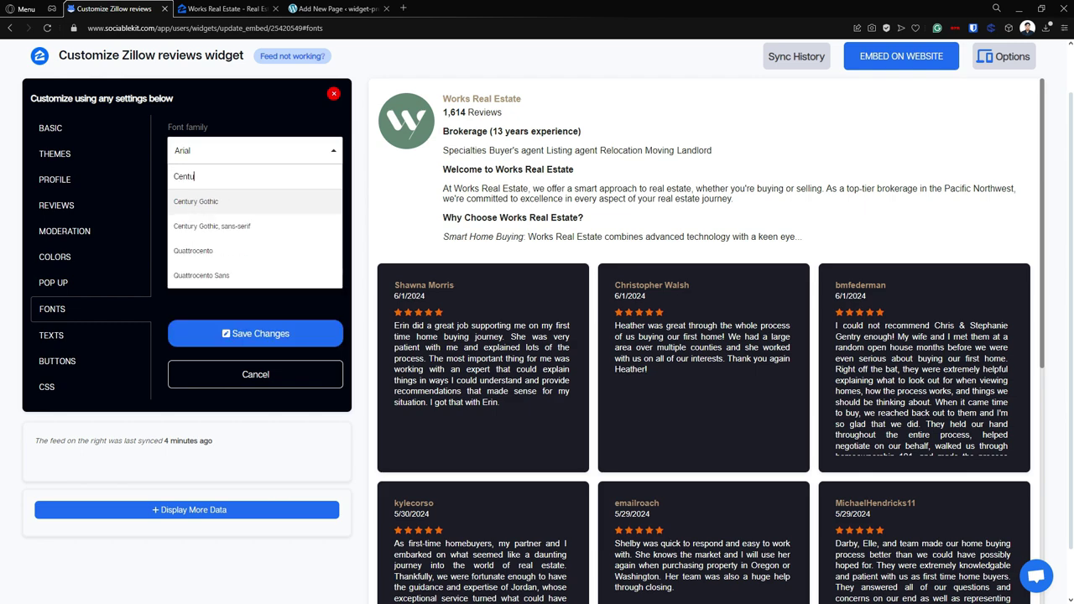
{"action": "key", "text": "Return"}
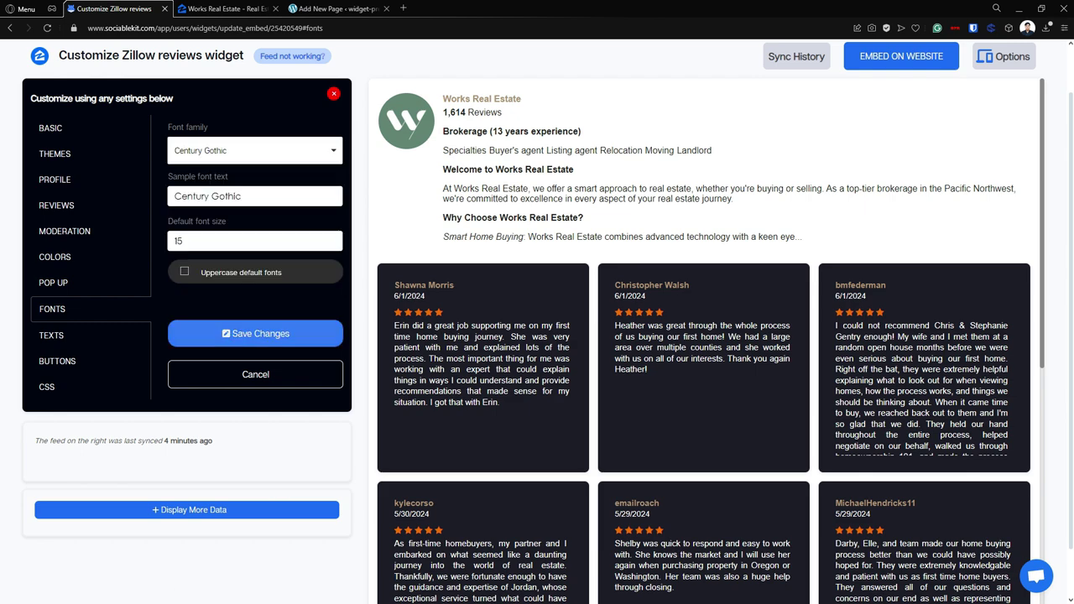
{"action": "left_click", "coordinate": [255, 333]}
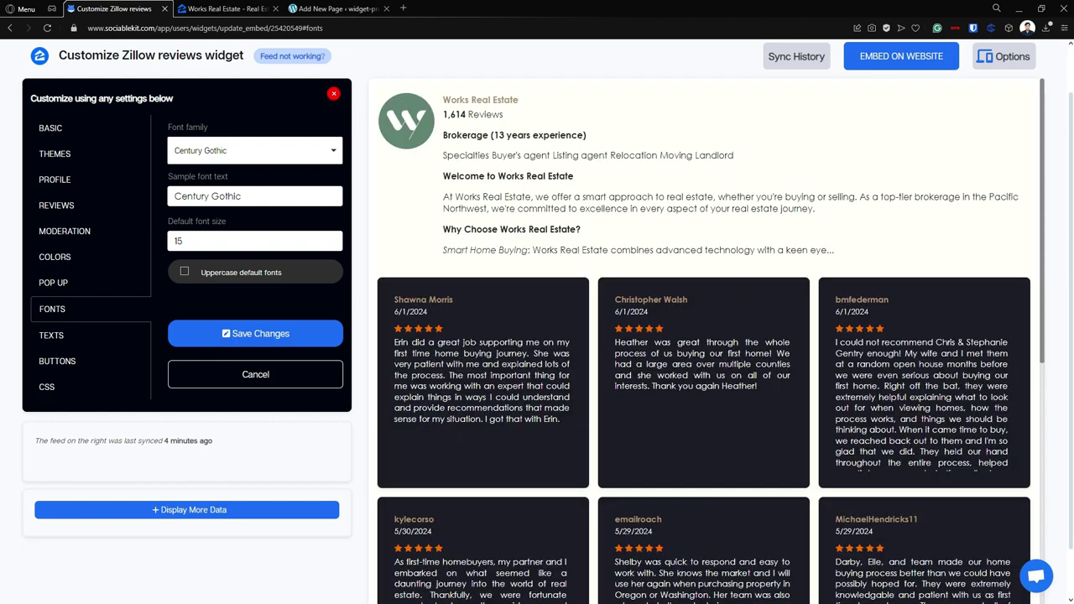
Open the widget's website embed instructions for WordPress and copy its JavaScript embed code
{"action": "left_click", "coordinate": [48, 387]}
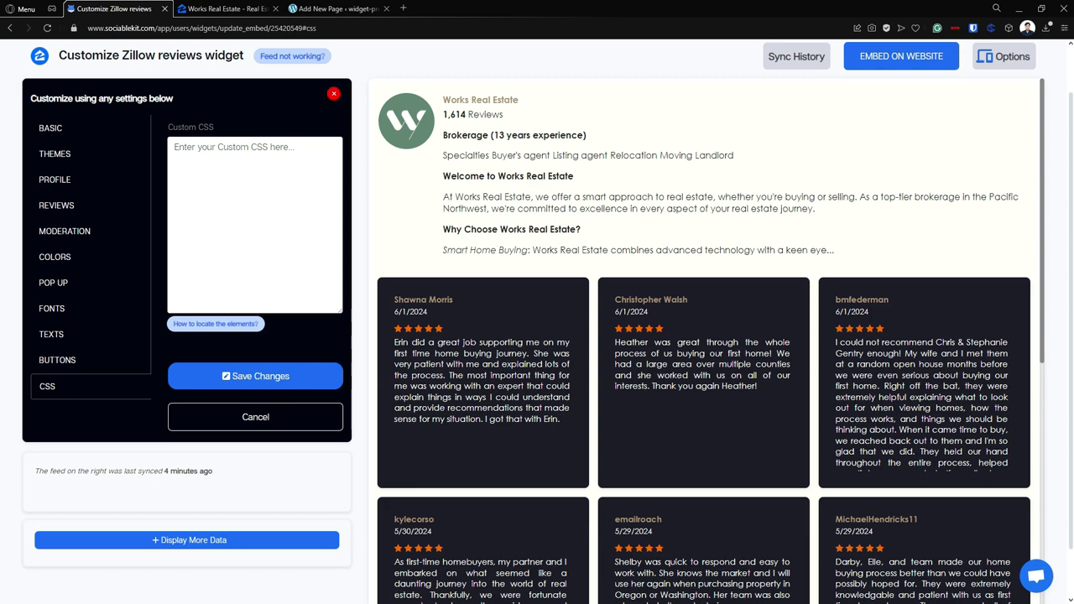
{"action": "scroll", "coordinate": [537, 336], "scroll_direction": "up", "scroll_amount": 1}
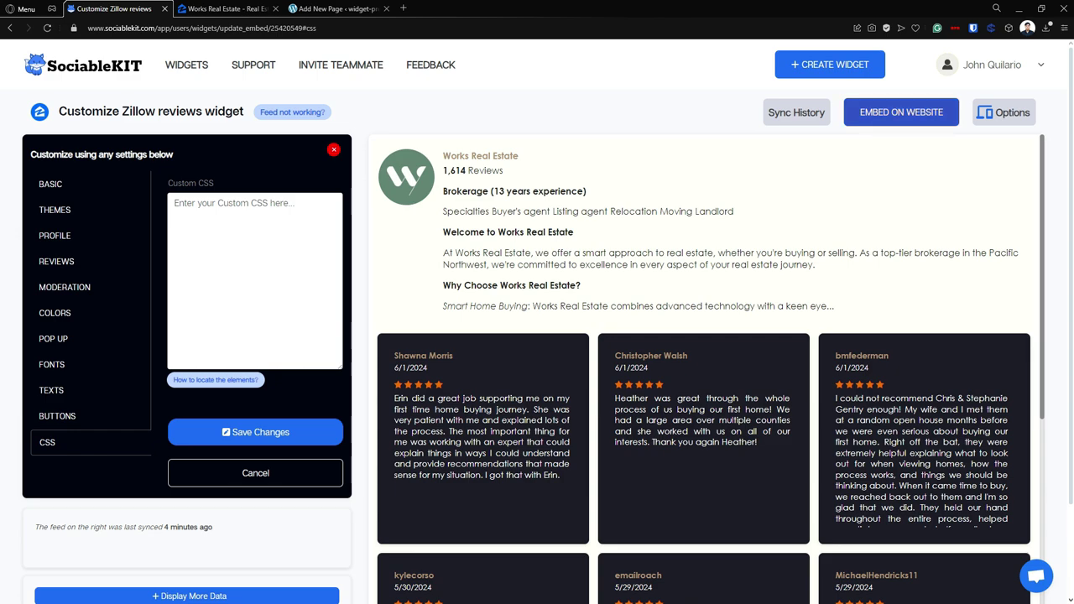
{"action": "left_click", "coordinate": [901, 111]}
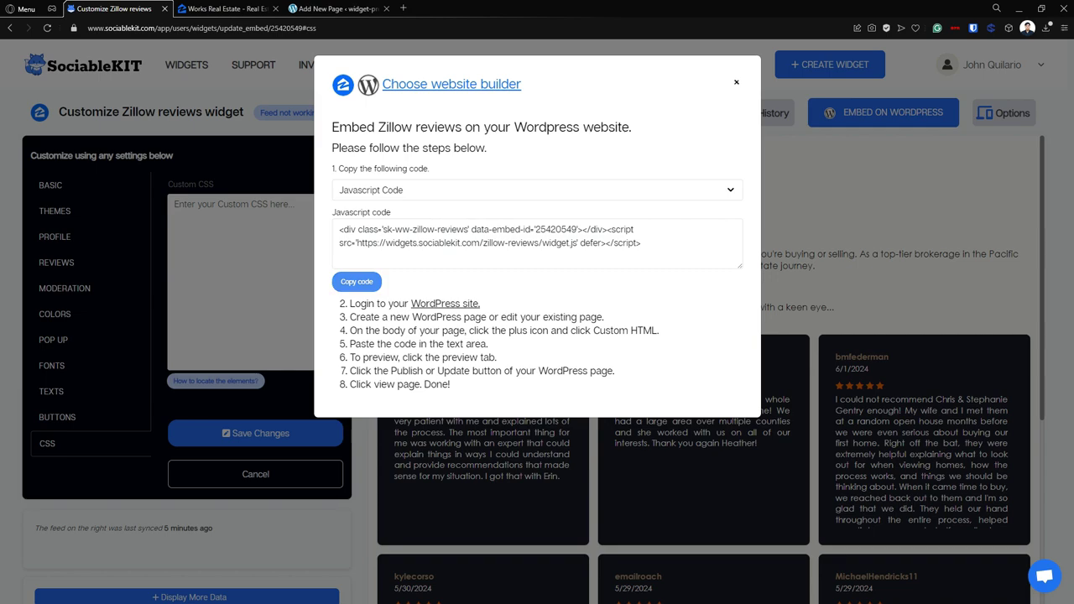
{"action": "left_click", "coordinate": [357, 281]}
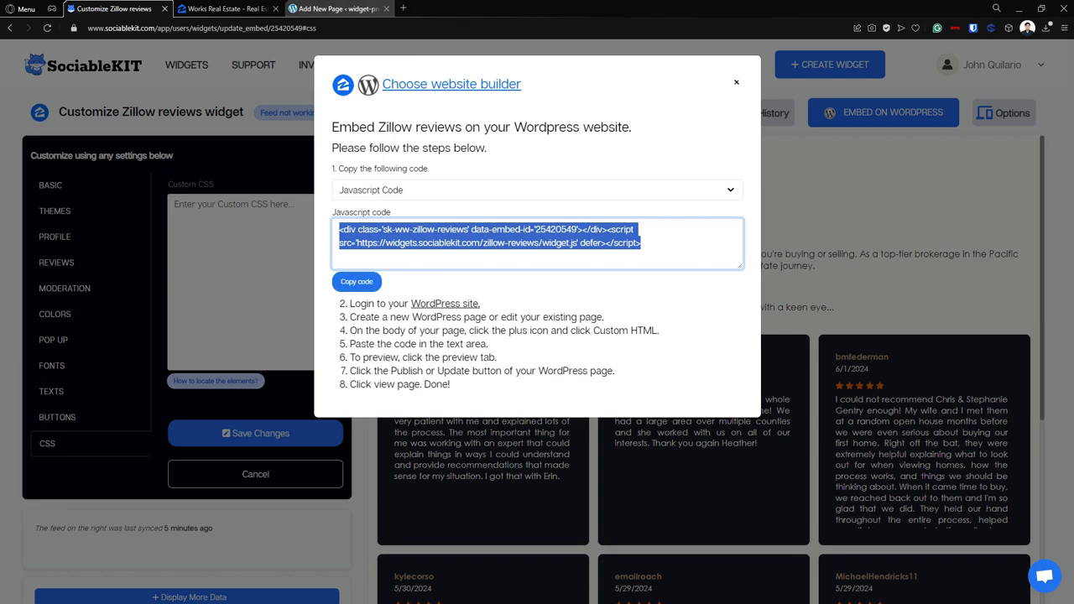
Switch to the new page in the WordPress editor and title it "Zillow Reviews"
{"action": "left_click", "coordinate": [336, 8]}
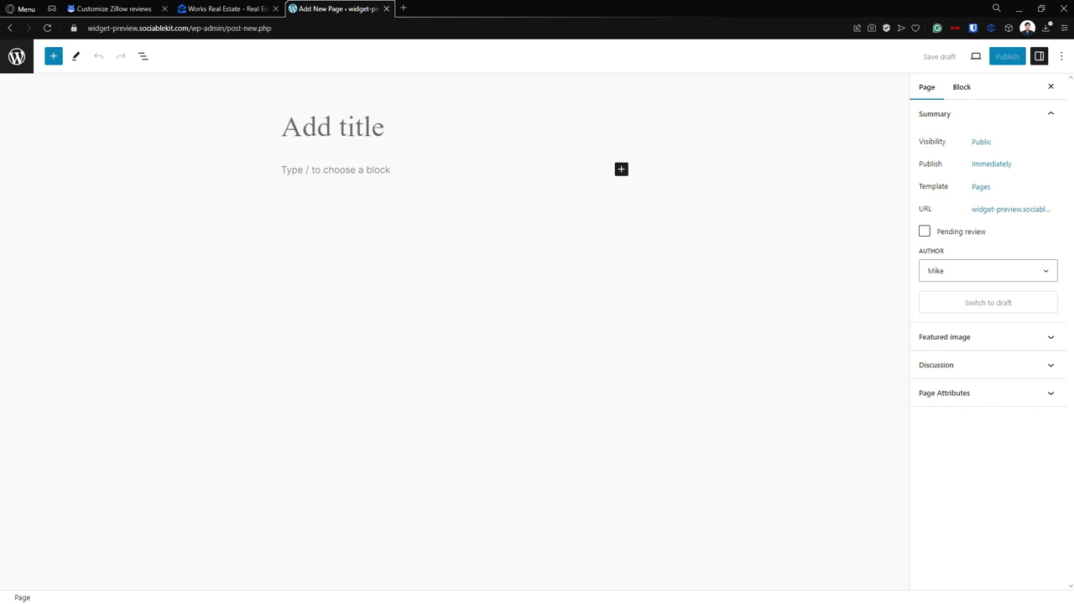
{"action": "type", "text": "Z"}
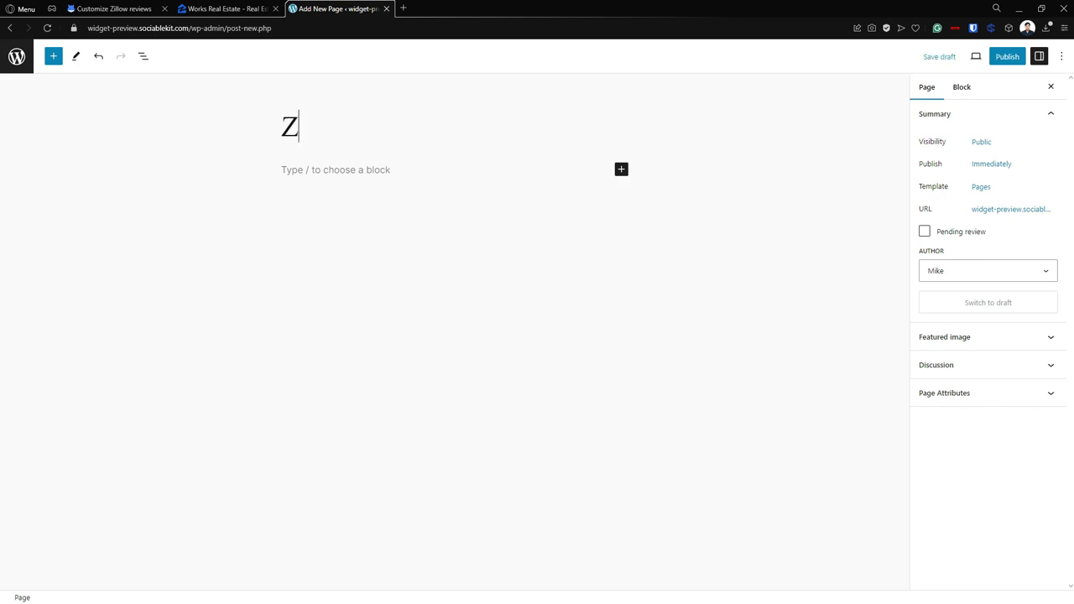
{"action": "type", "text": "illow"}
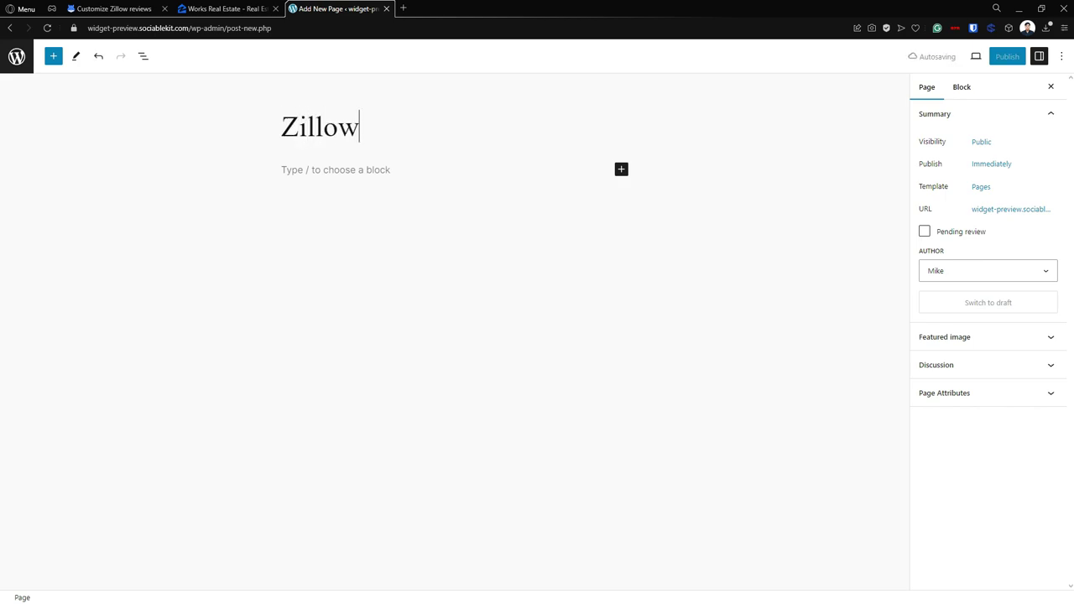
{"action": "type", "text": " Re"}
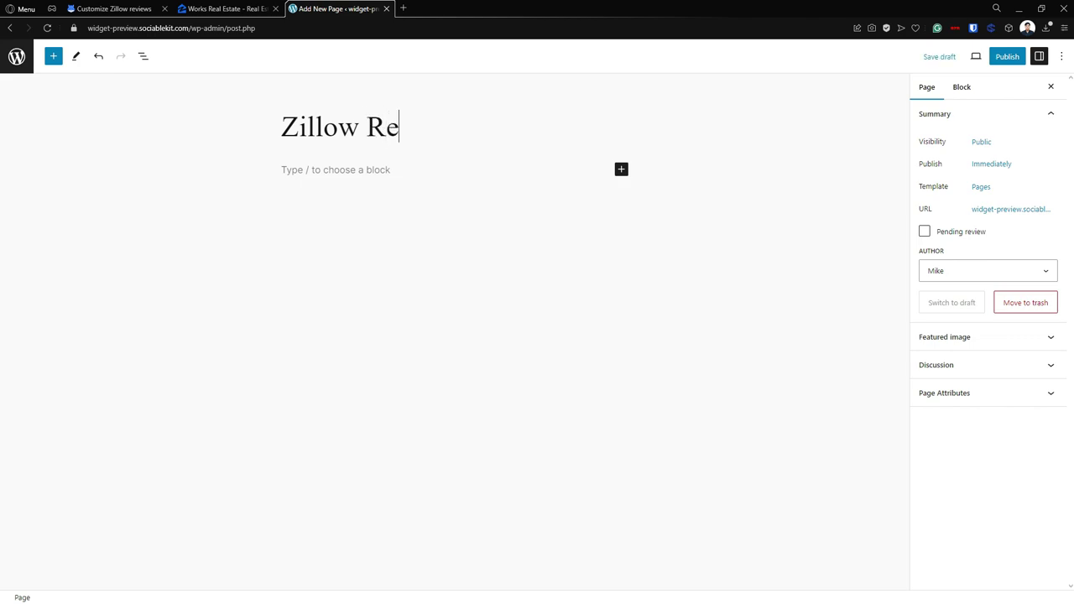
{"action": "type", "text": "views"}
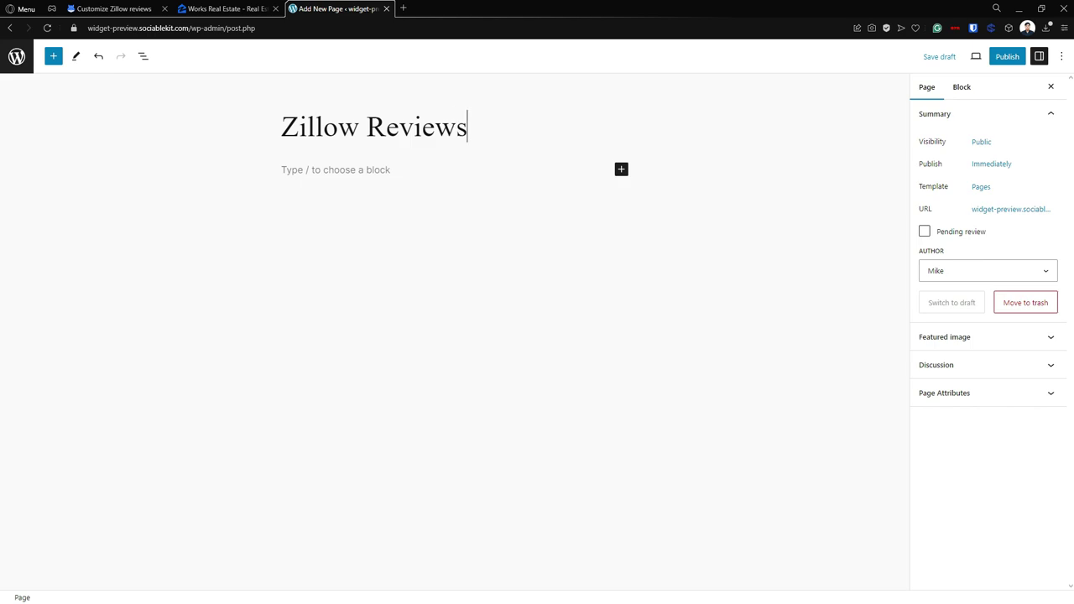
Add a Custom HTML block below the page title and paste the copied widget embed code into it
{"action": "key", "text": "Tab"}
{"action": "key", "text": "Return"}
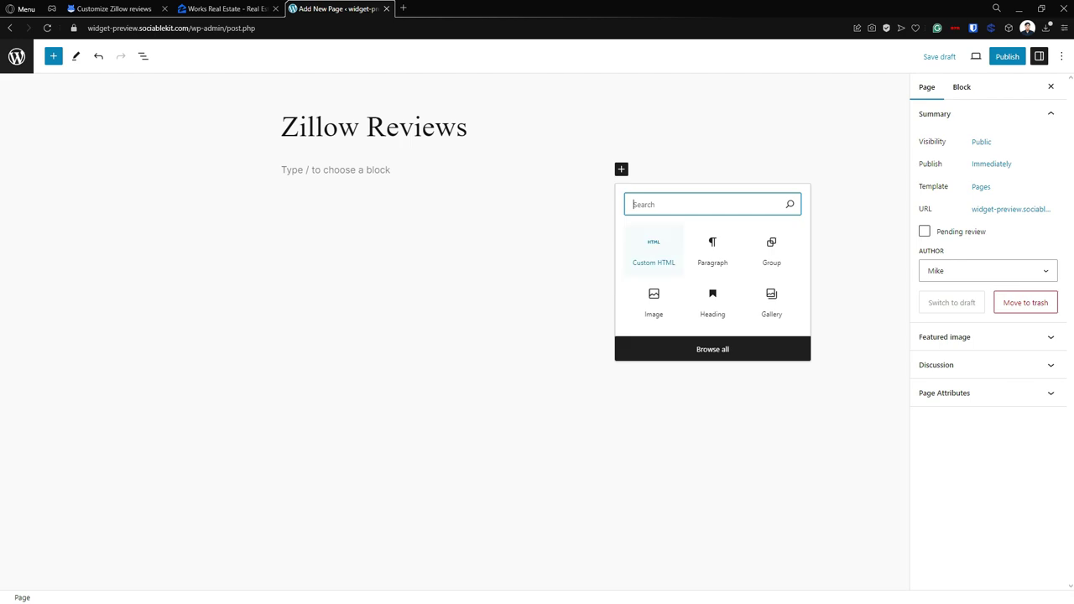
{"action": "key", "text": "Tab"}
{"action": "key", "text": "Return"}
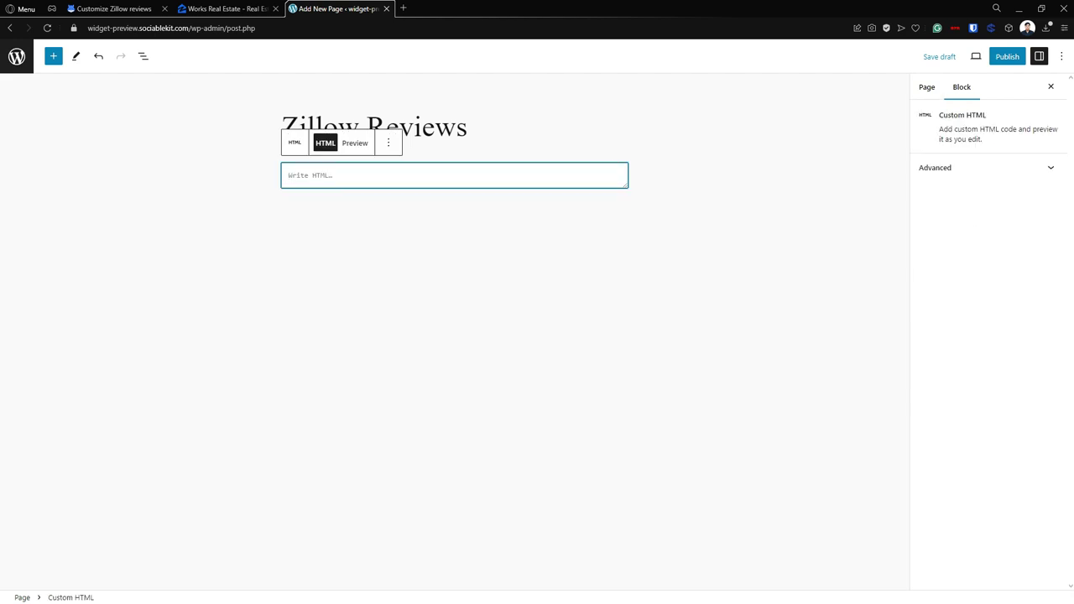
{"action": "key", "text": "Escape"}
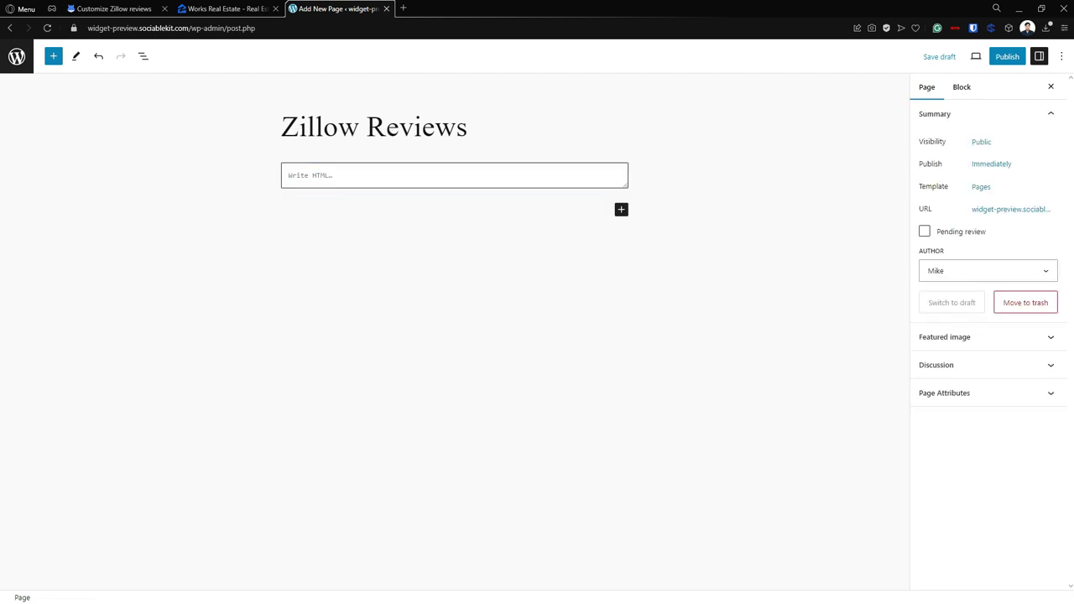
{"action": "right_click", "coordinate": [366, 180]}
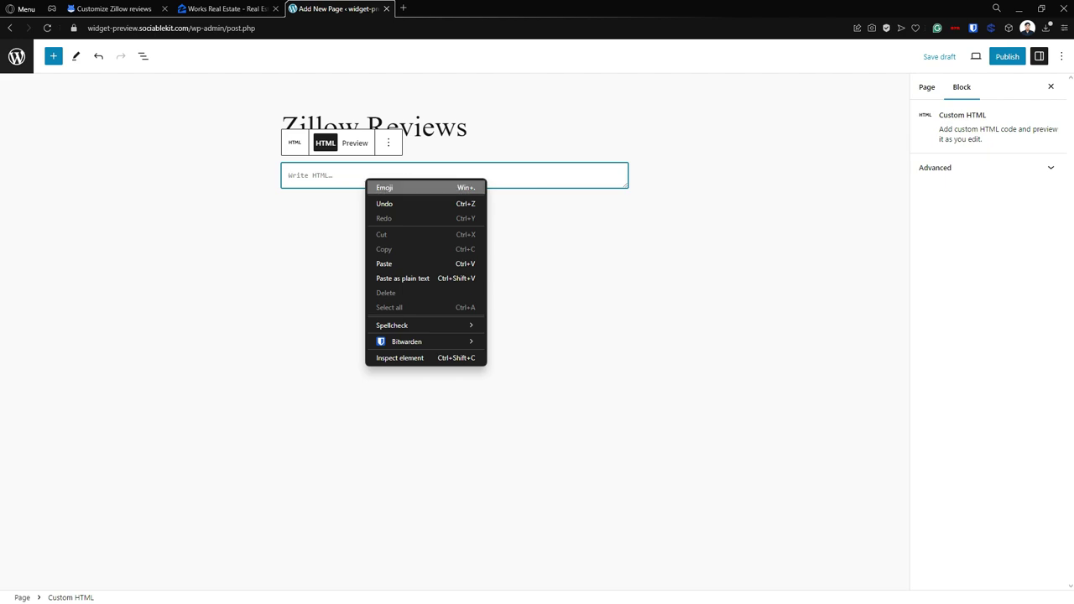
{"action": "left_click", "coordinate": [383, 264]}
{"action": "key", "text": "Escape"}
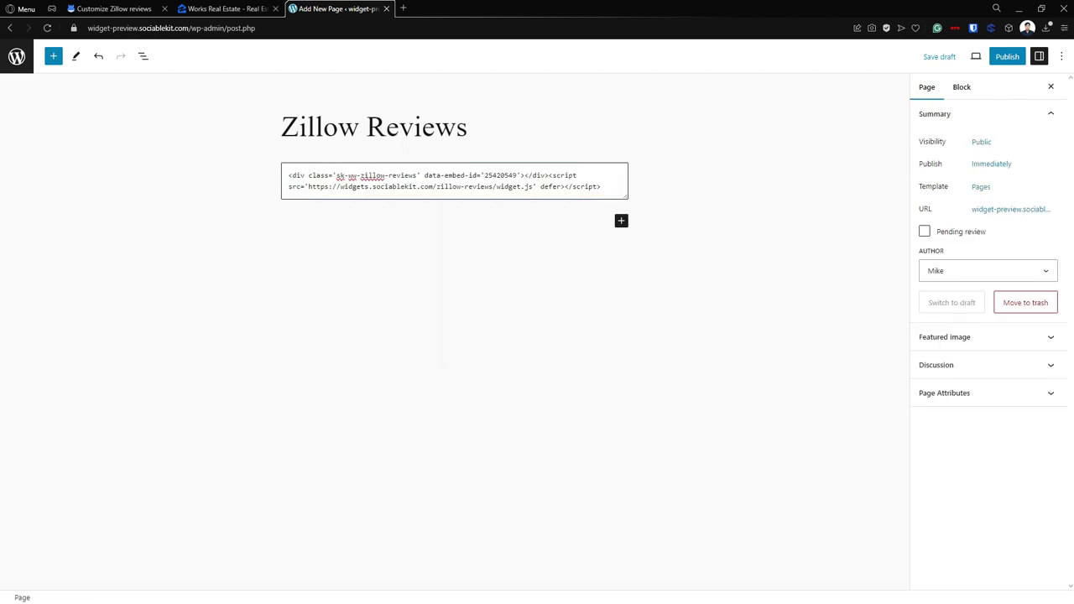
Preview the Custom HTML block and look over the rendered profile header and review cards
{"action": "left_click", "coordinate": [480, 186]}
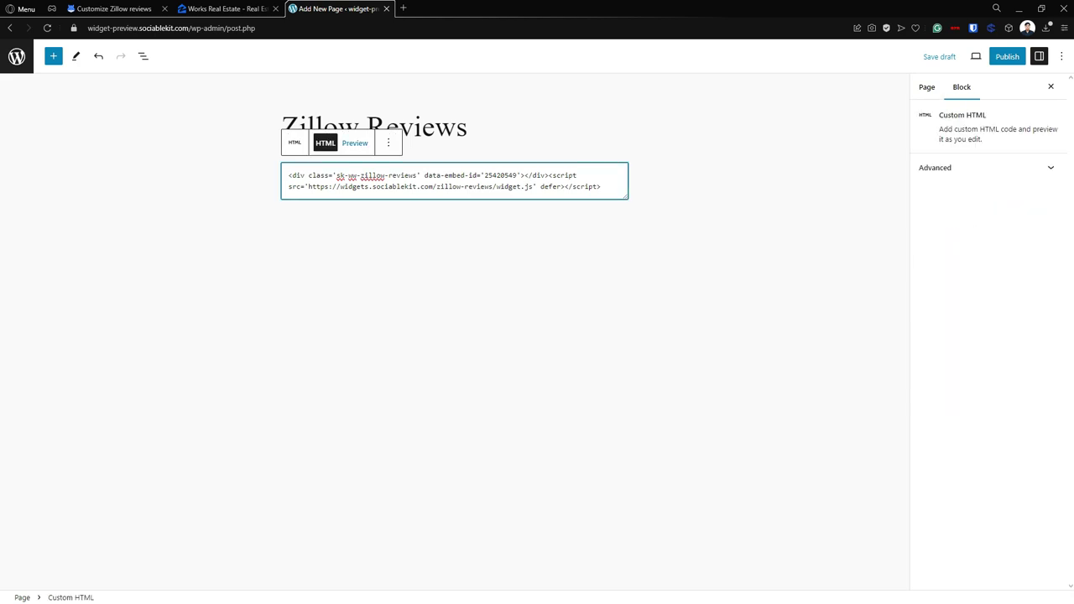
{"action": "left_click", "coordinate": [355, 143]}
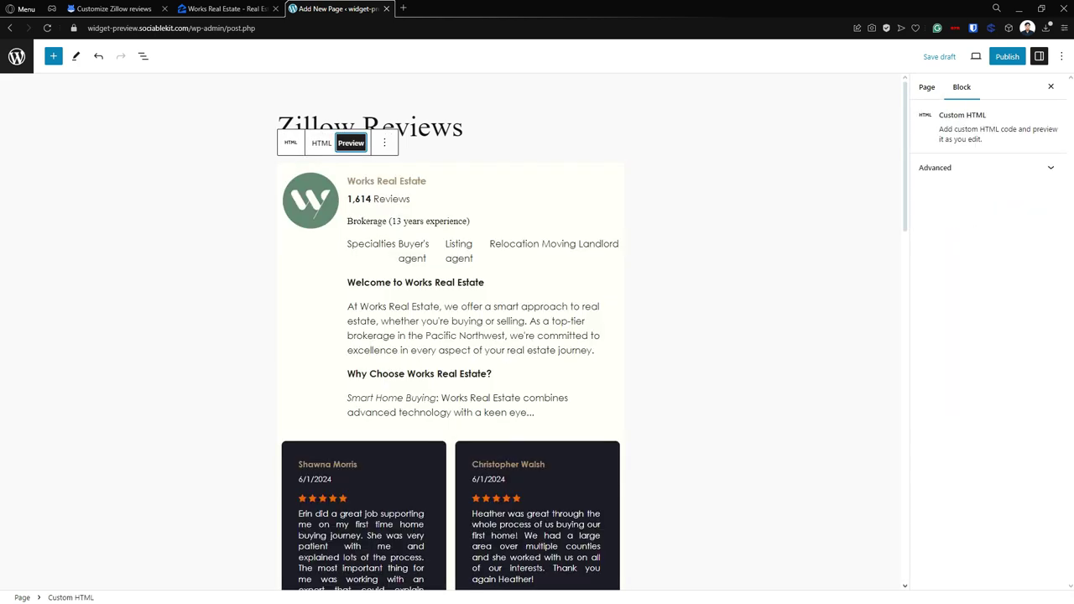
{"action": "scroll", "coordinate": [451, 335], "scroll_direction": "down", "scroll_amount": 4}
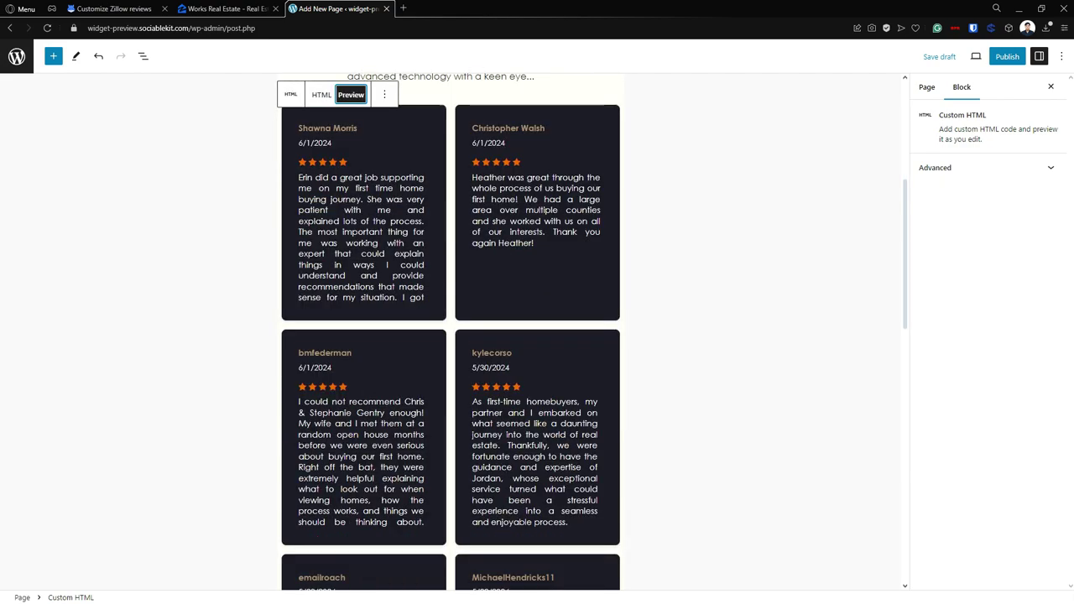
{"action": "scroll", "coordinate": [451, 336], "scroll_direction": "down", "scroll_amount": 2}
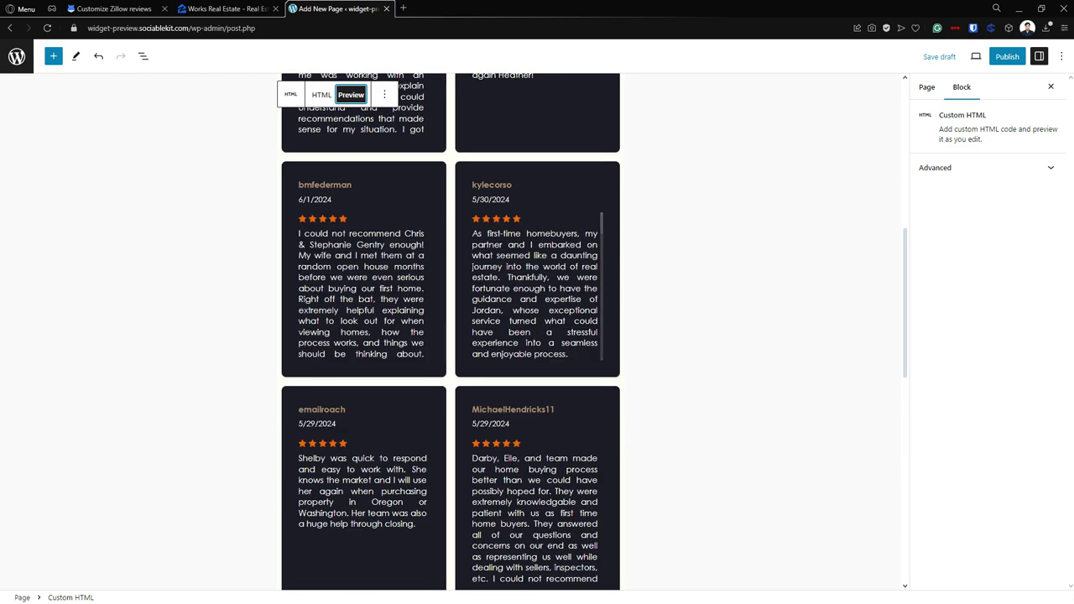
{"action": "scroll", "coordinate": [450, 336], "scroll_direction": "up", "scroll_amount": 6}
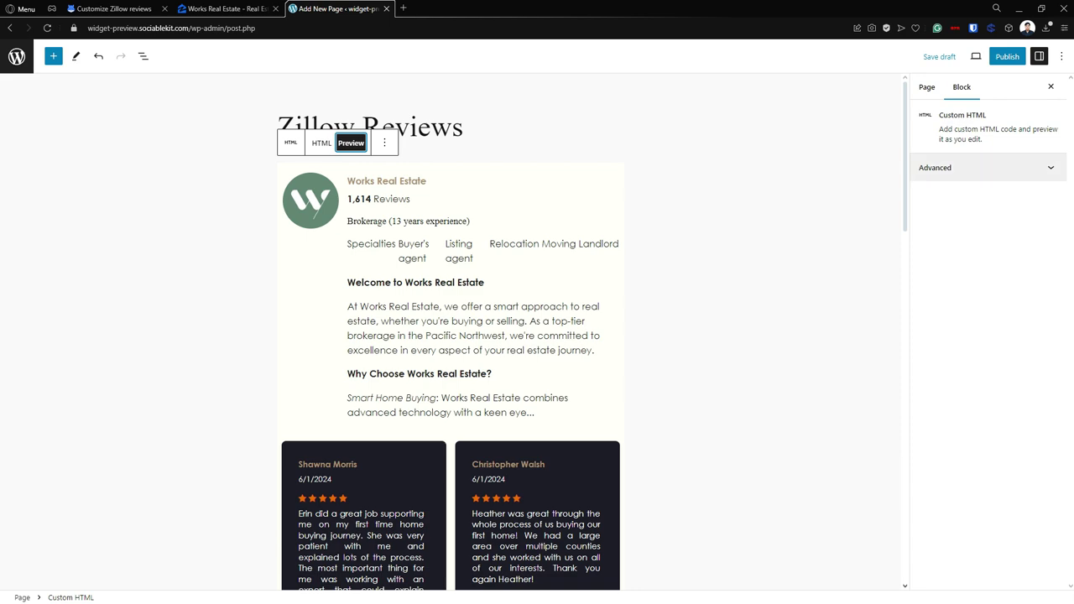
Publish the Zillow Reviews page and open the live page
{"action": "left_click", "coordinate": [1007, 56]}
{"action": "left_click", "coordinate": [961, 57]}
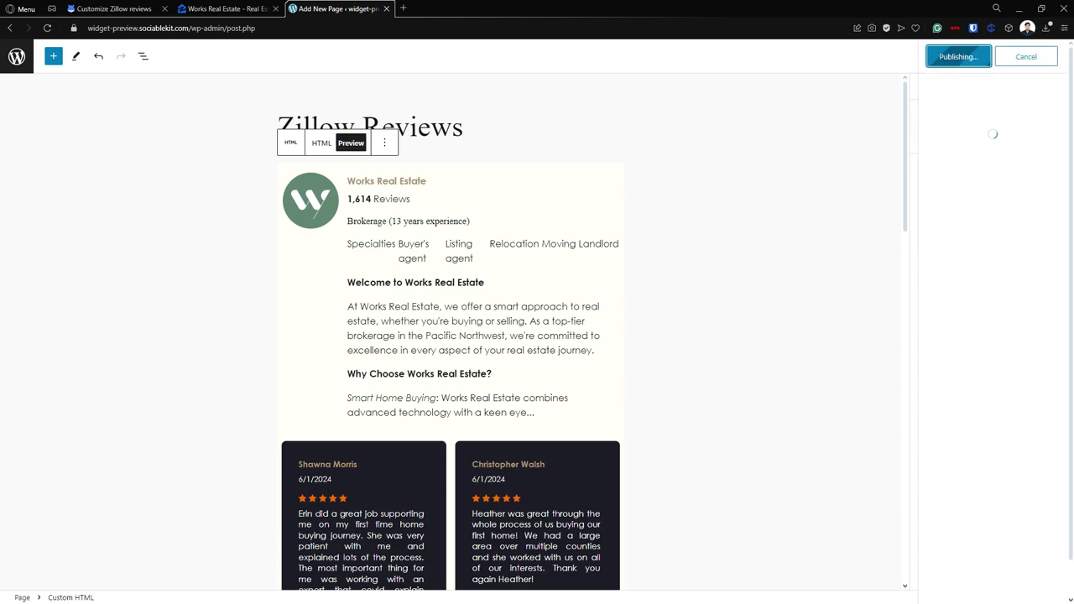
{"action": "left_click", "coordinate": [960, 176]}
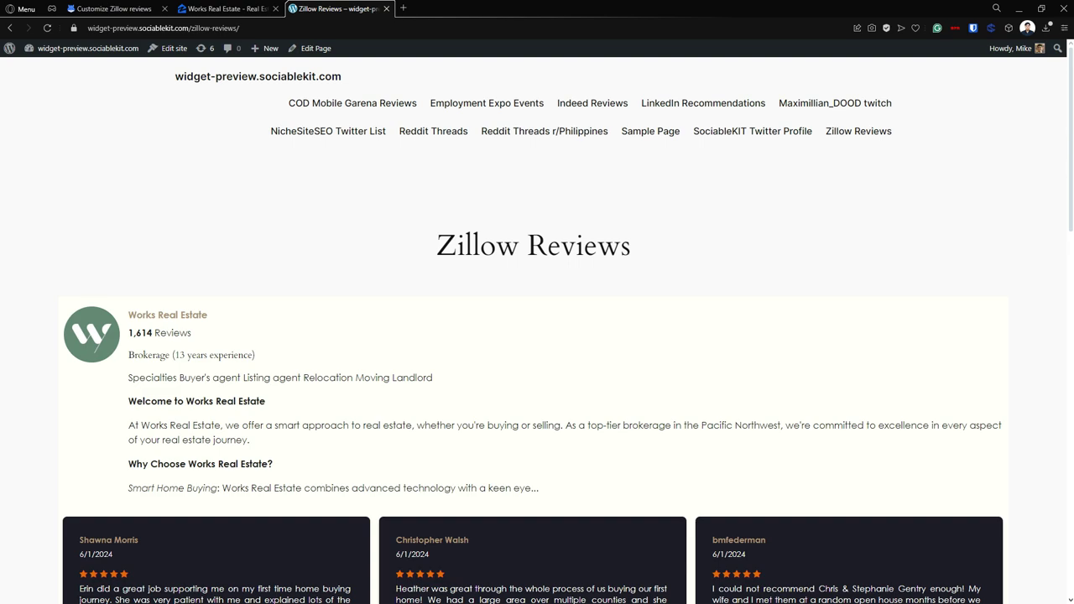
{"action": "scroll", "coordinate": [537, 336], "scroll_direction": "down", "scroll_amount": 2}
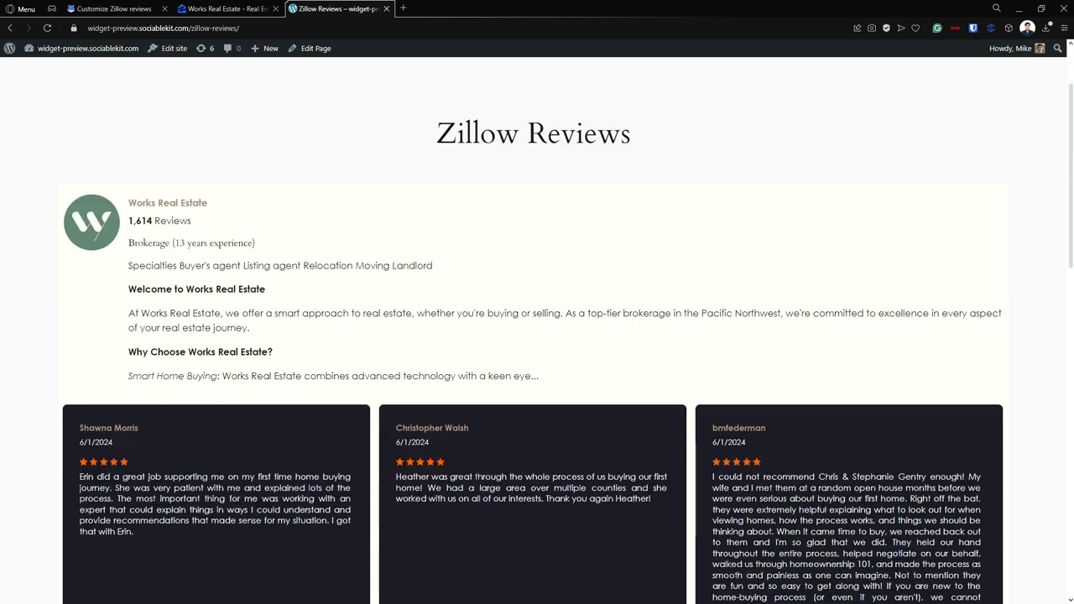
Close the embed instructions in SociableKIT, and look through the embedded review grid on the published Zillow Reviews page
{"action": "left_click", "coordinate": [114, 9]}
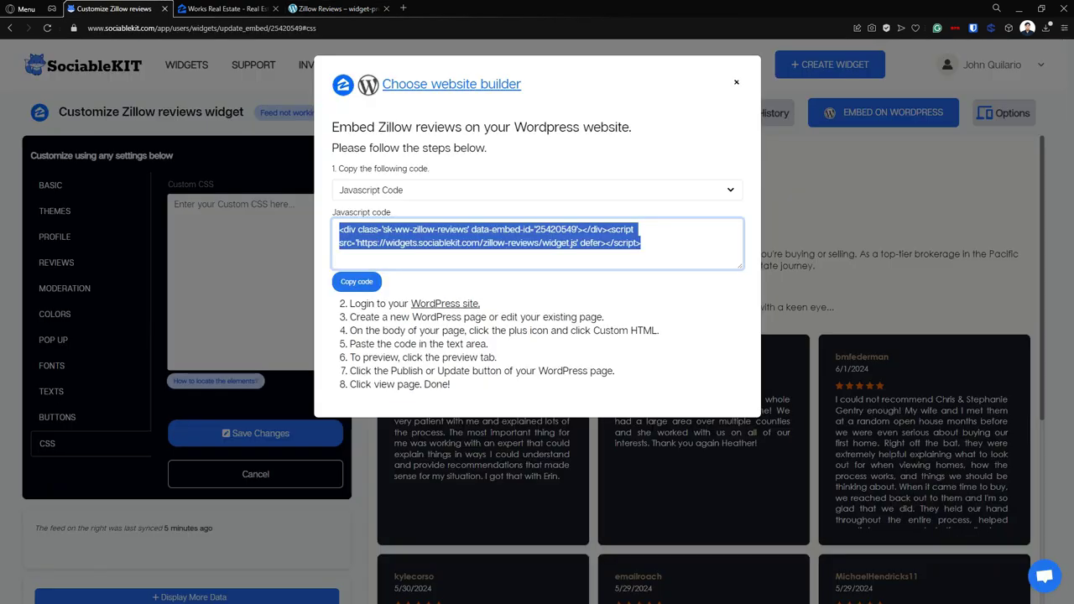
{"action": "key", "text": "Escape"}
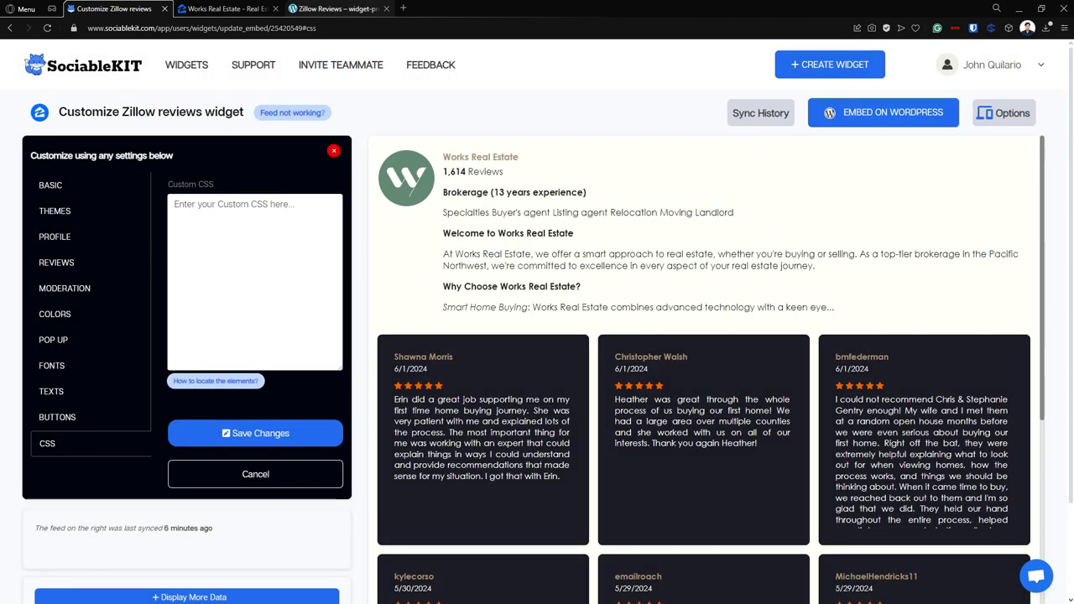
{"action": "left_click", "coordinate": [336, 8]}
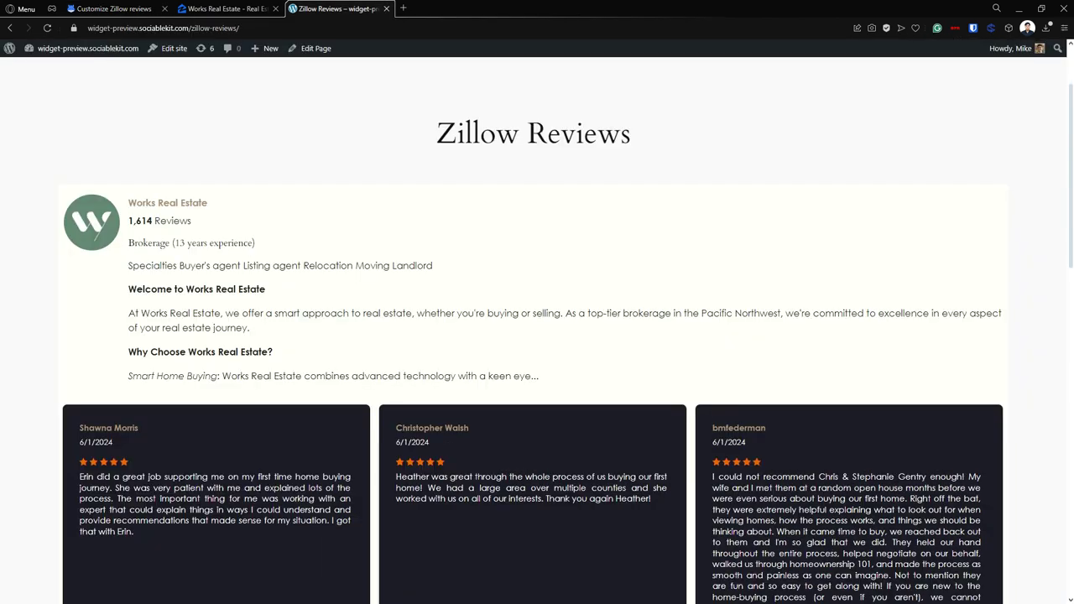
{"action": "scroll", "coordinate": [537, 335], "scroll_direction": "down", "scroll_amount": 2}
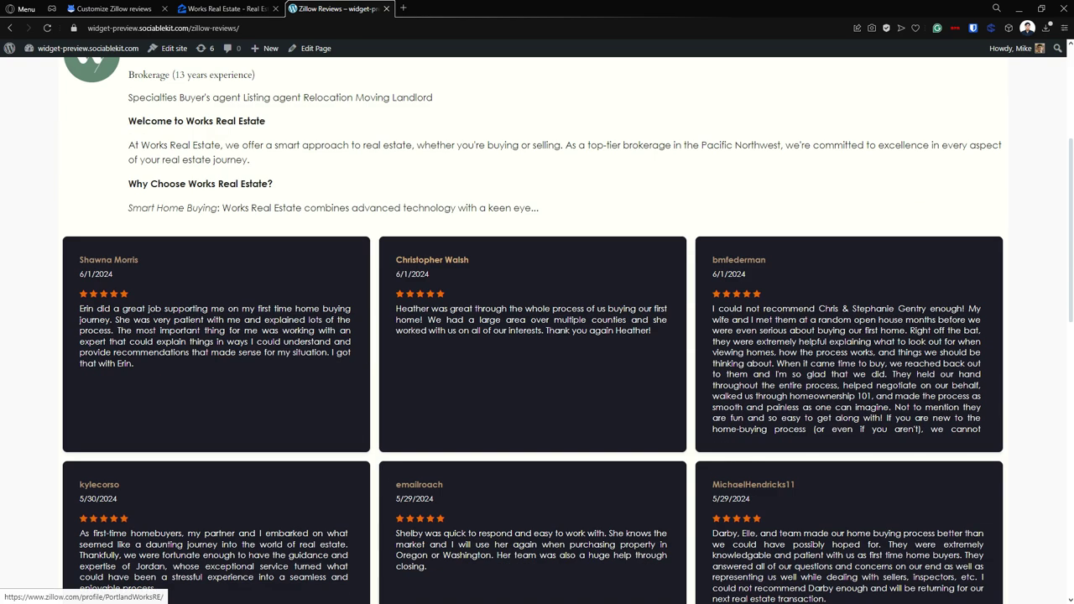
{"action": "scroll", "coordinate": [537, 336], "scroll_direction": "up", "scroll_amount": 1}
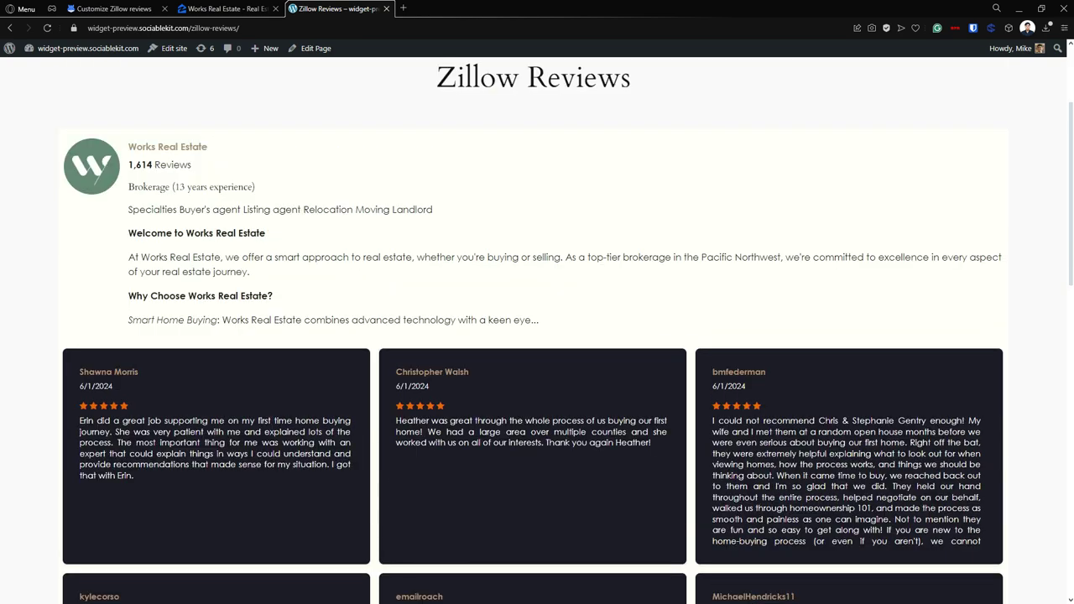
{"action": "scroll", "coordinate": [537, 336], "scroll_direction": "down", "scroll_amount": 3}
{"action": "scroll", "coordinate": [537, 335], "scroll_direction": "down", "scroll_amount": 2}
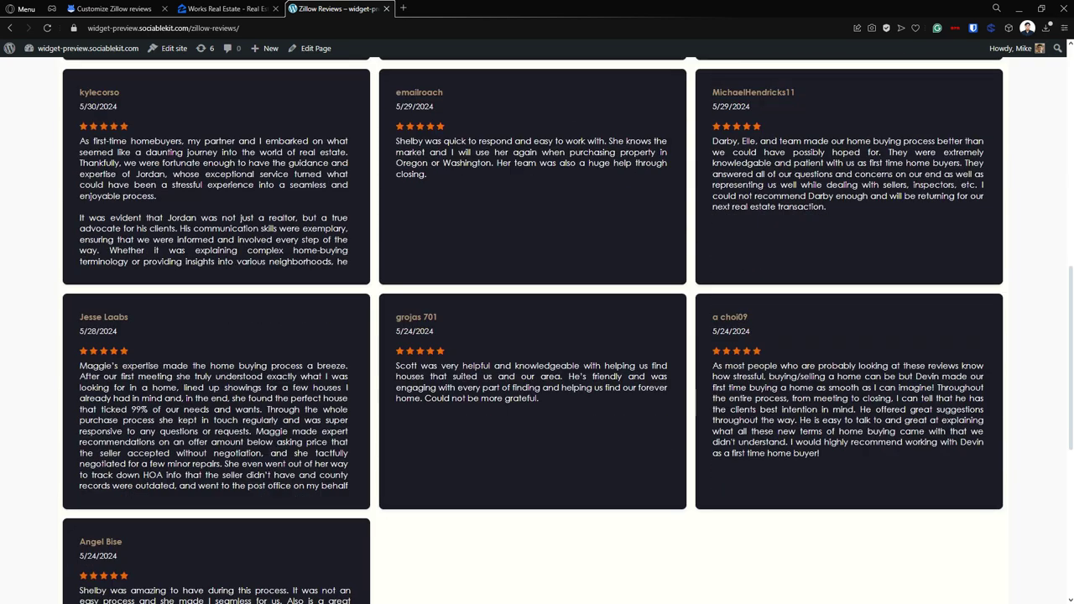
{"action": "scroll", "coordinate": [537, 336], "scroll_direction": "up", "scroll_amount": 6}
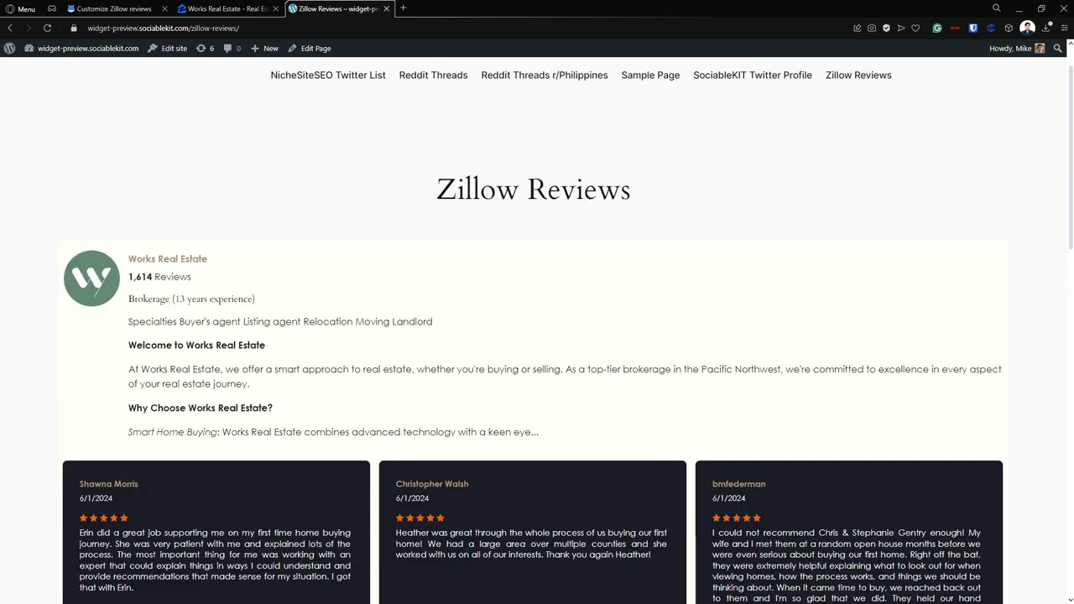